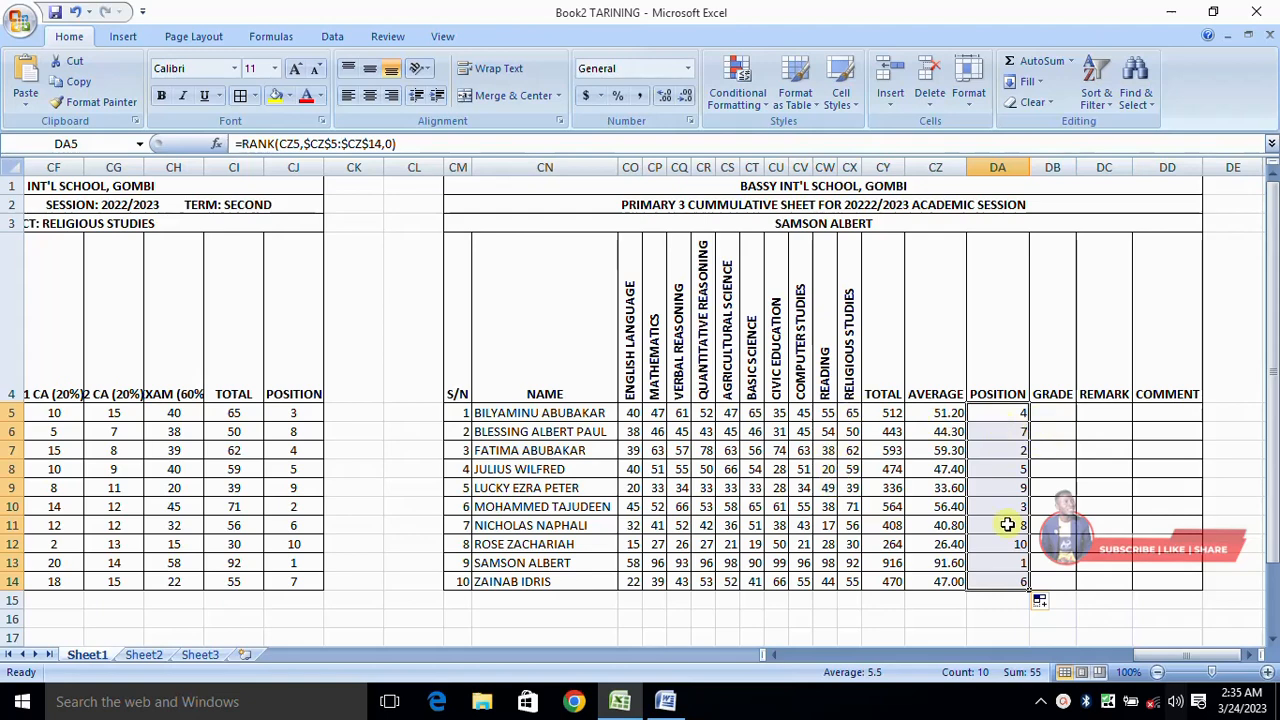
pyautogui.moveTo(1004, 412); pyautogui.dragTo(1008, 584)
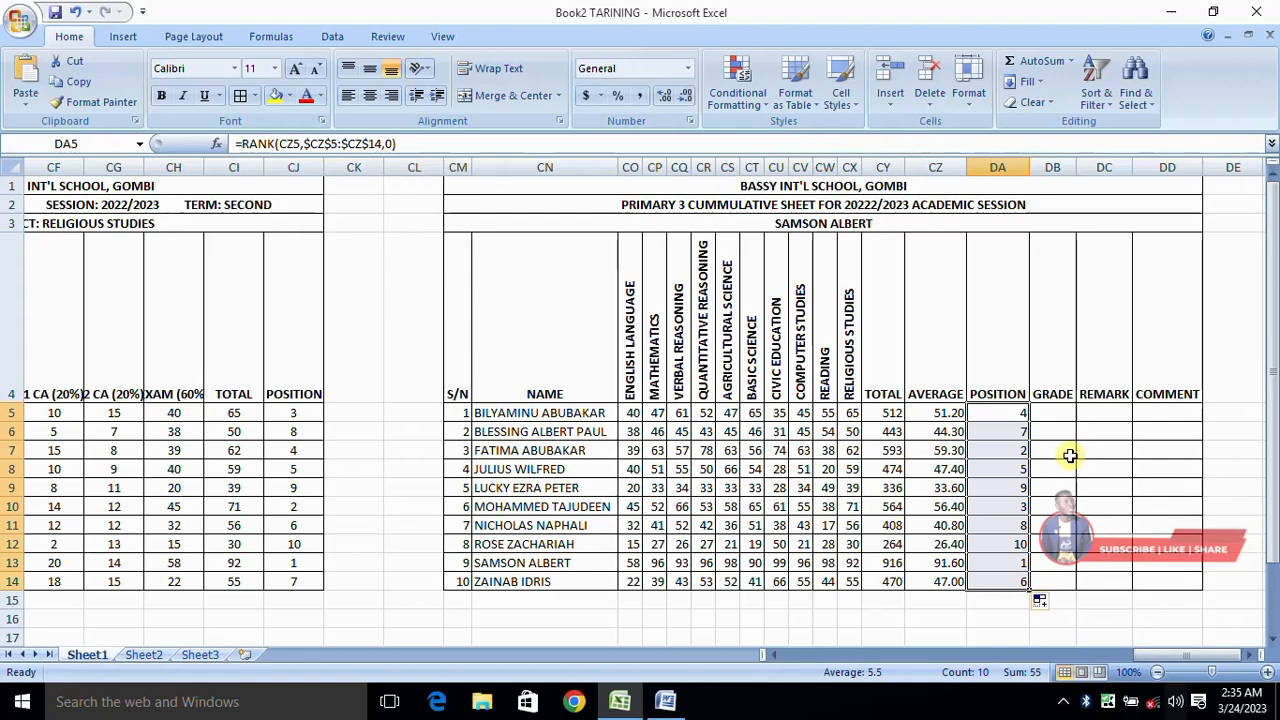
pyautogui.click(1057, 420)
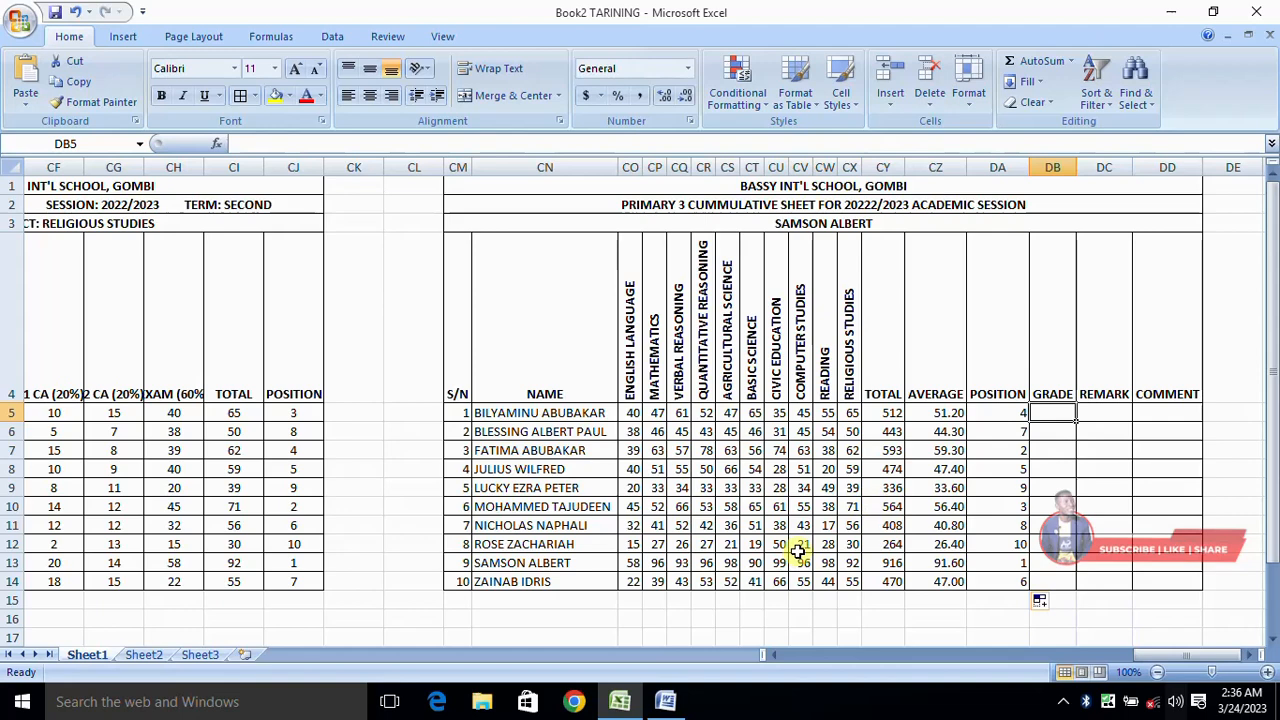
# Step: Switch to the Word document and delete THIS from the start of the grading scale sentence so it begins with "THE ONE I WILL USE"
pyautogui.click(665, 701)
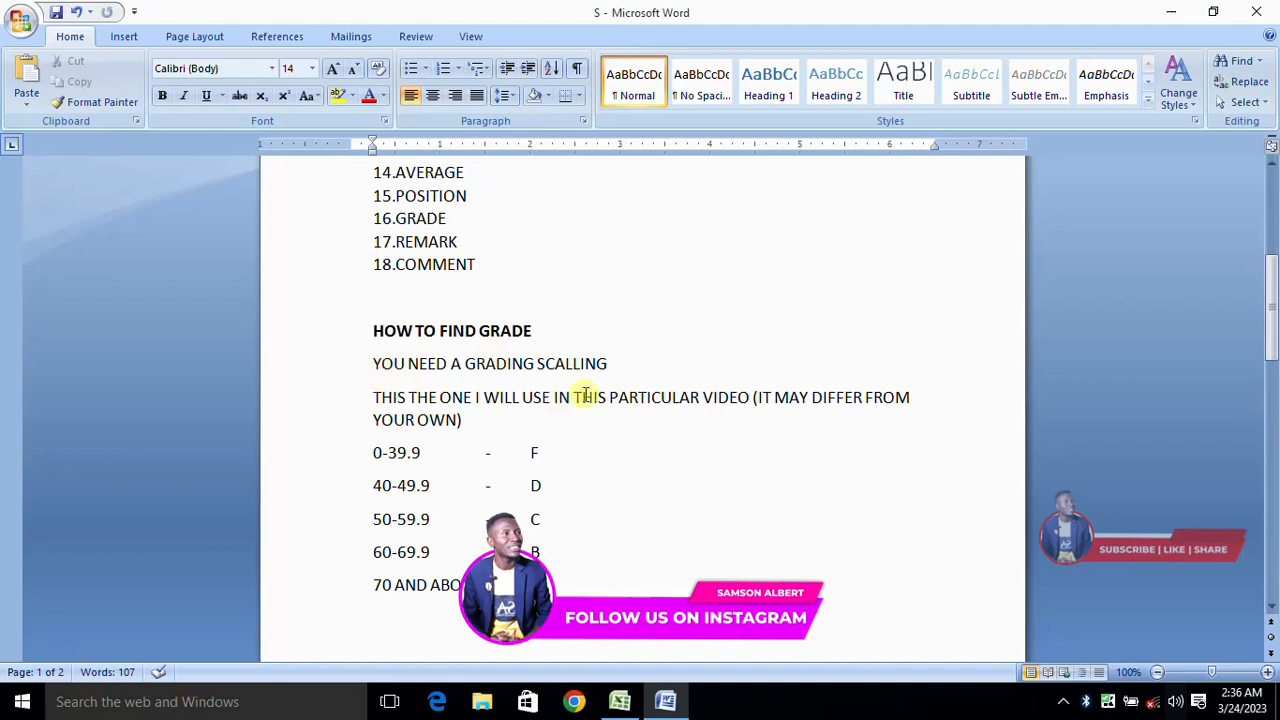
pyautogui.doubleClick(425, 398)
pyautogui.press('BackSpace')
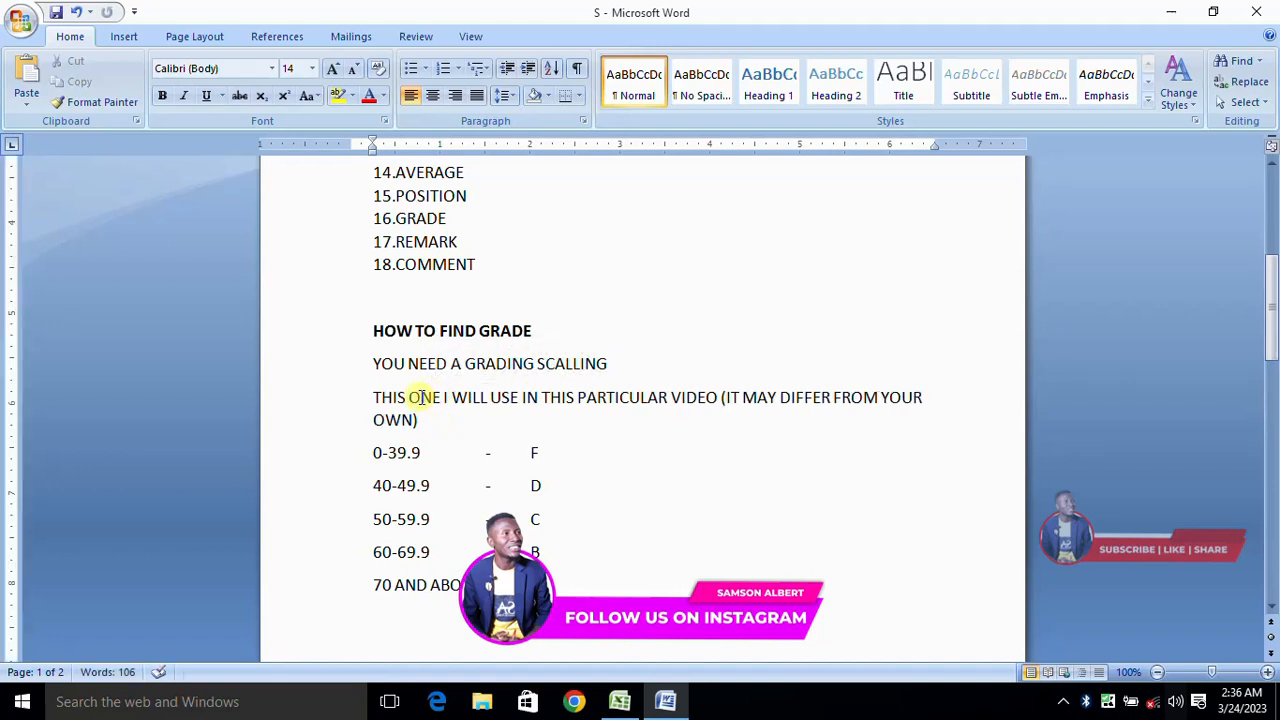
pyautogui.hotkey('ctrl', 'z')
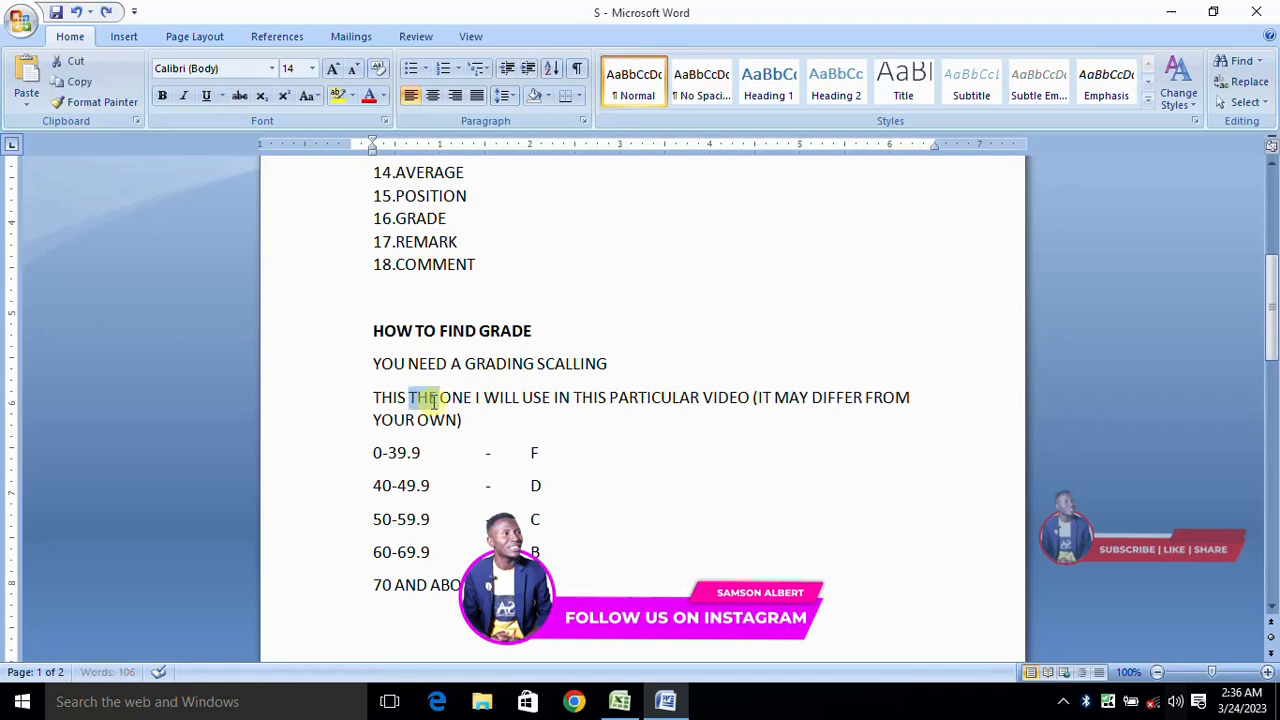
pyautogui.doubleClick(390, 398)
pyautogui.press('BackSpace')
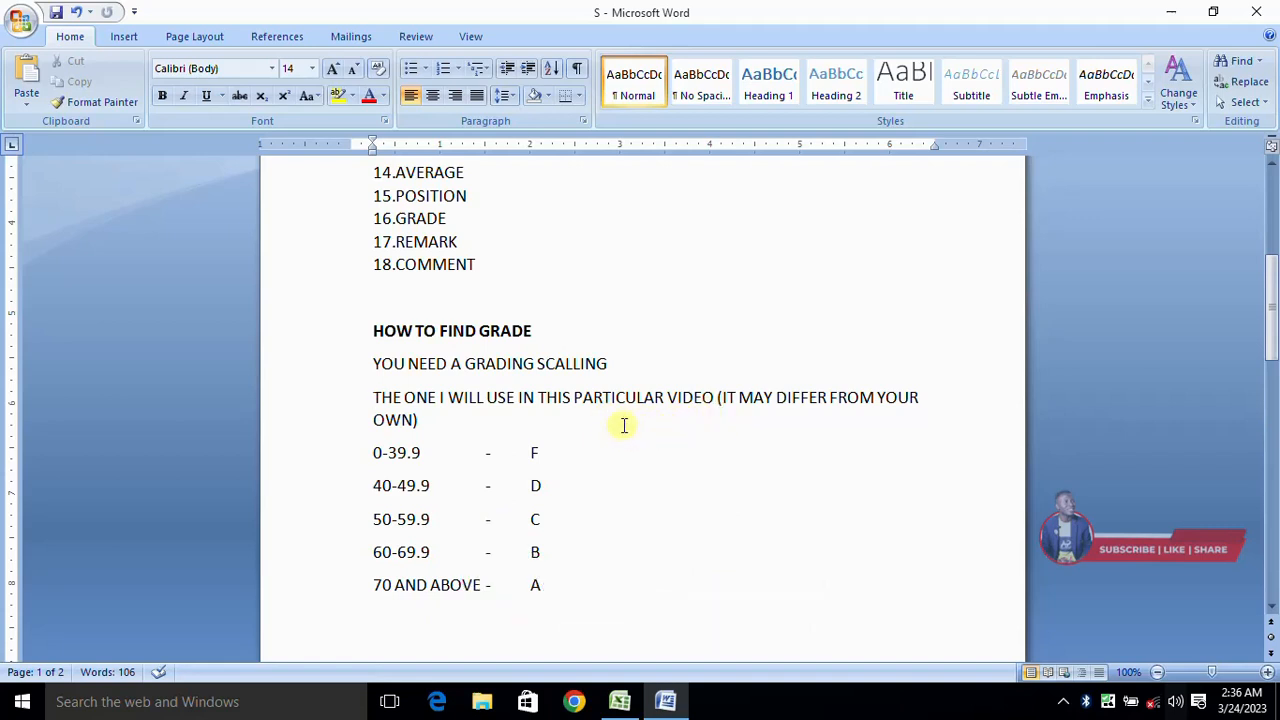
# Step: Change the upper limits of the F, D, C and B grade ranges to 39.99, 49.99, 59.99 and 69.99
pyautogui.moveTo(371, 453); pyautogui.dragTo(585, 549)
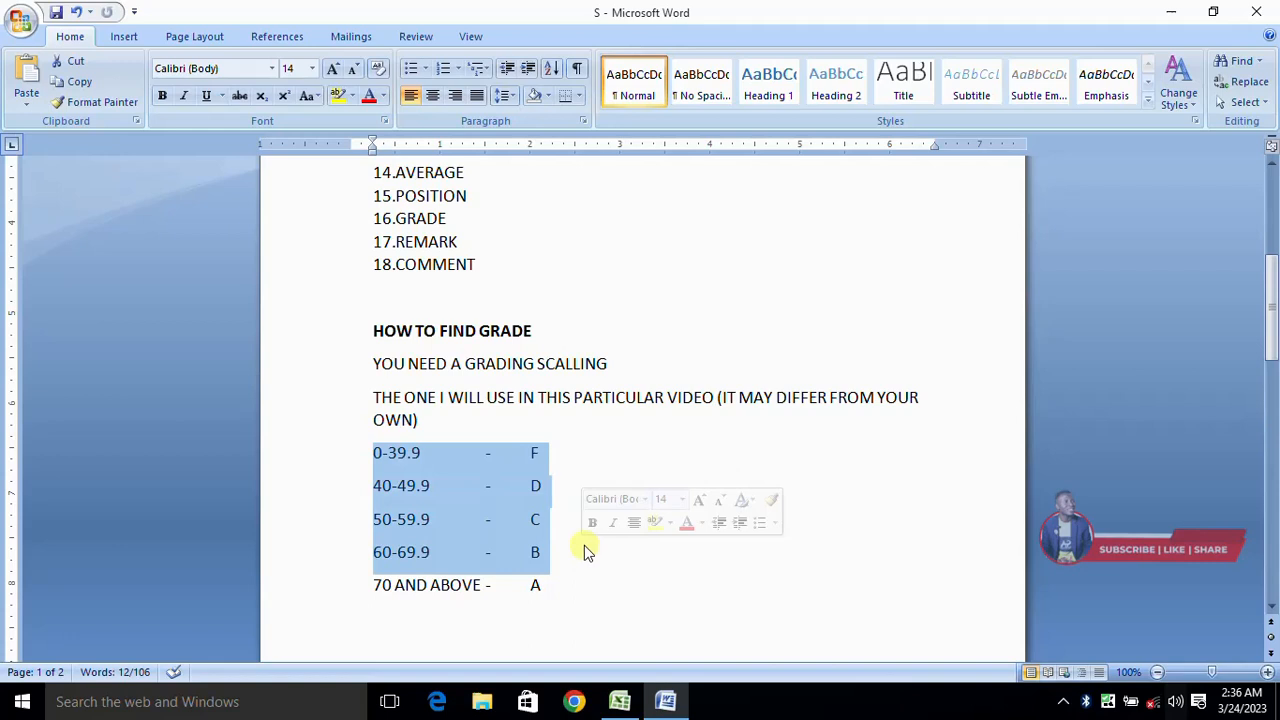
pyautogui.click(423, 454)
pyautogui.write('9')
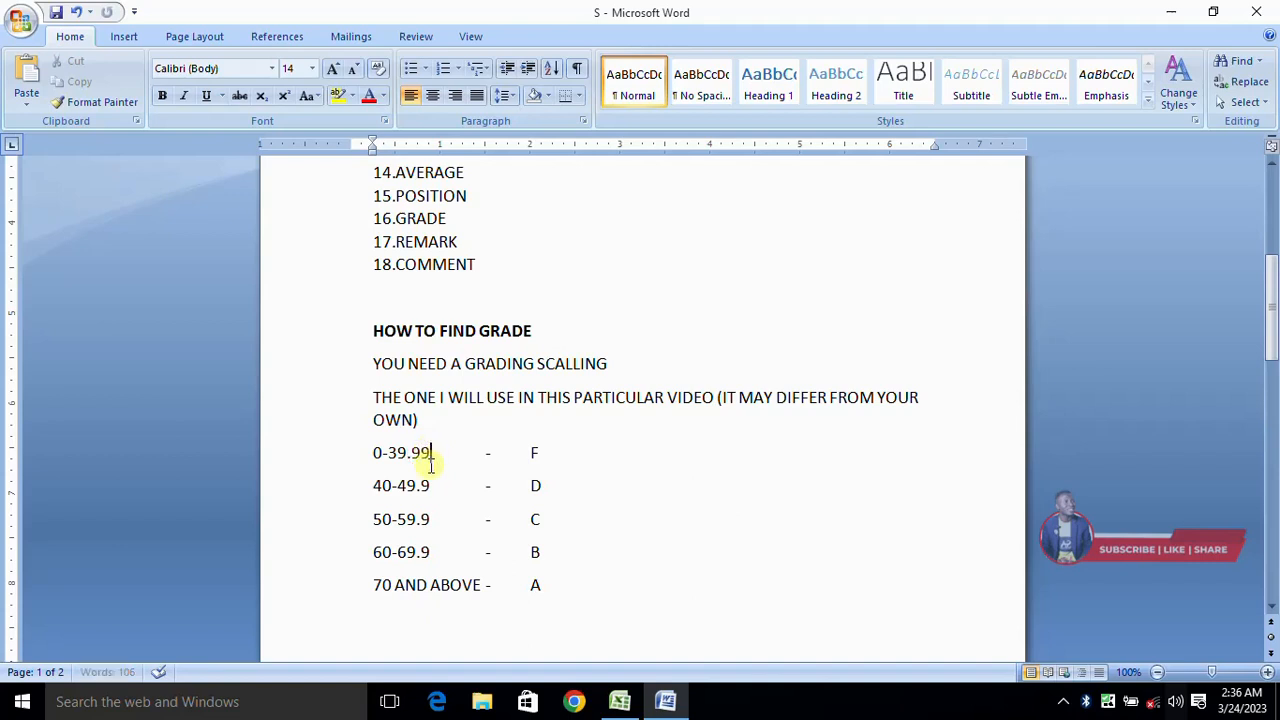
pyautogui.click(430, 486)
pyautogui.write('9')
pyautogui.click(445, 520)
pyautogui.write('9')
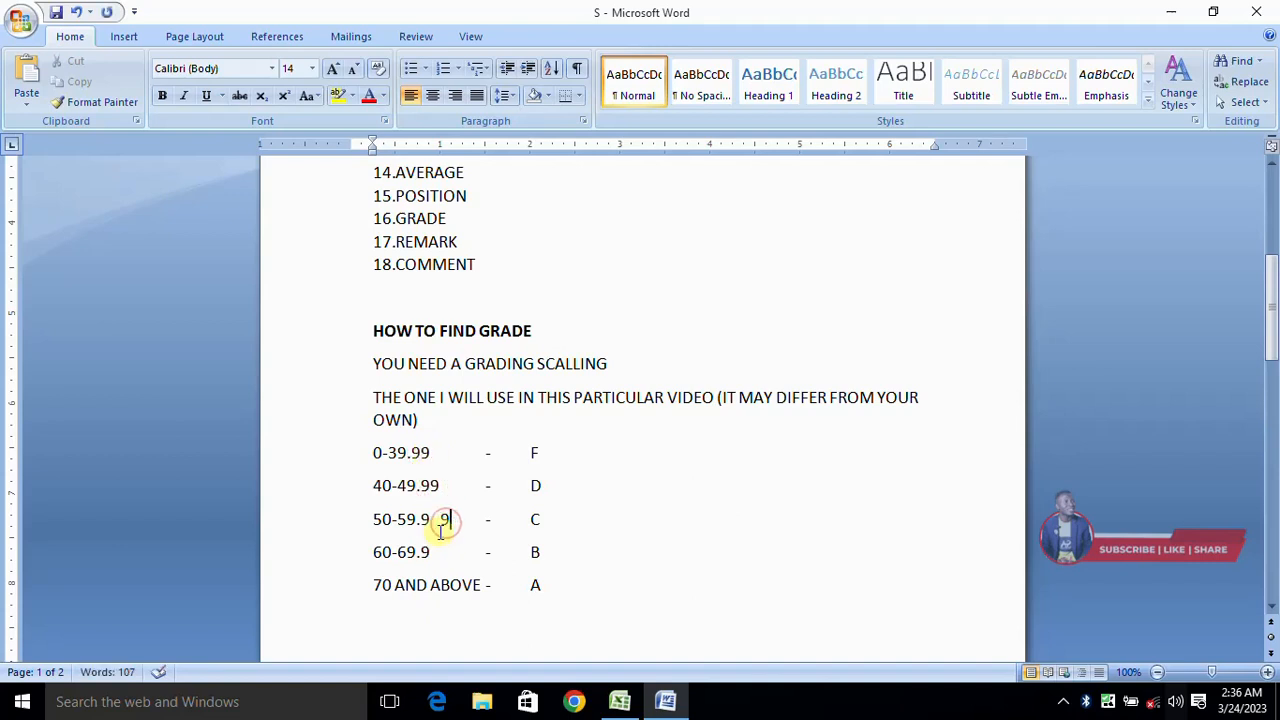
pyautogui.press('BackSpace')
pyautogui.press('BackSpace')
pyautogui.write('9')
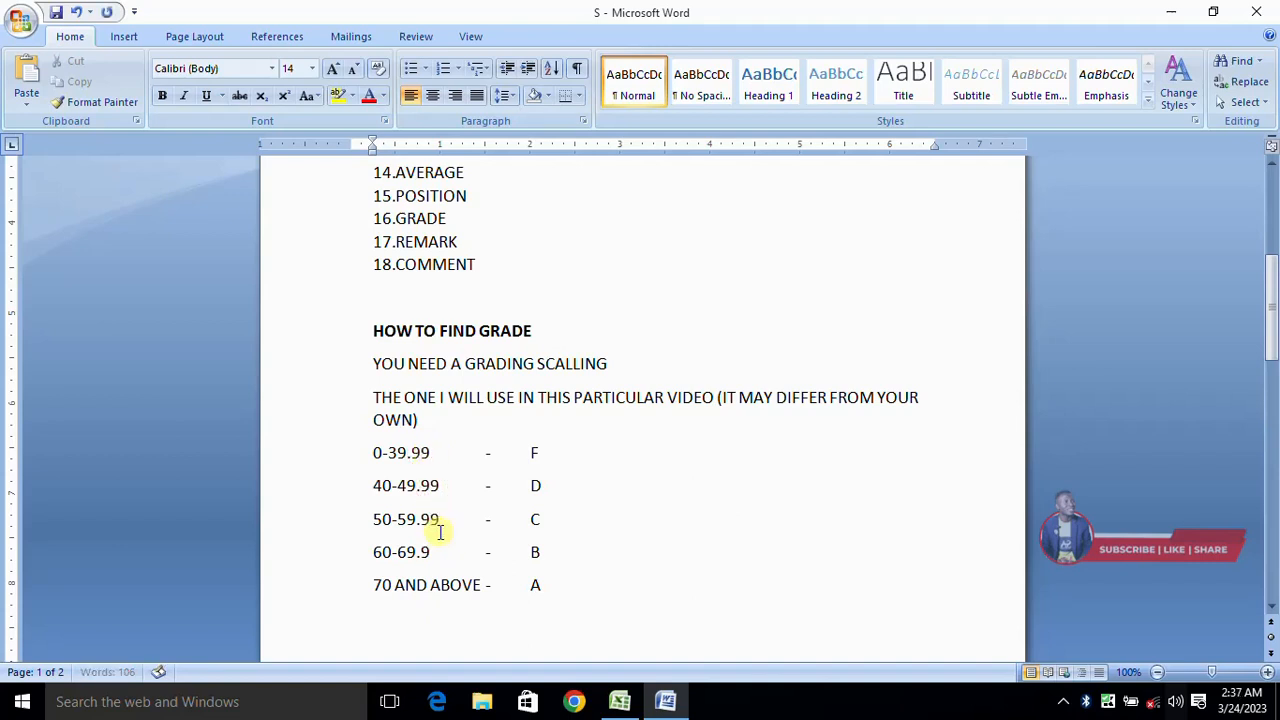
pyautogui.click(446, 555)
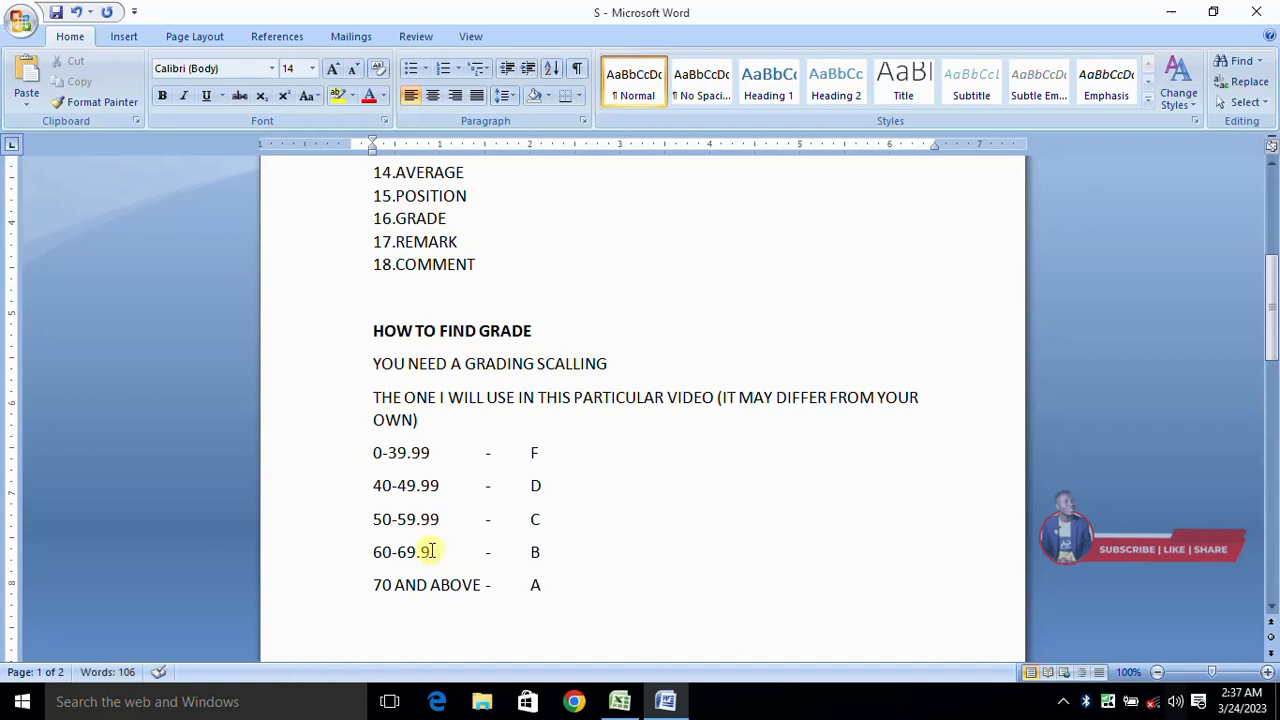
pyautogui.write('9')
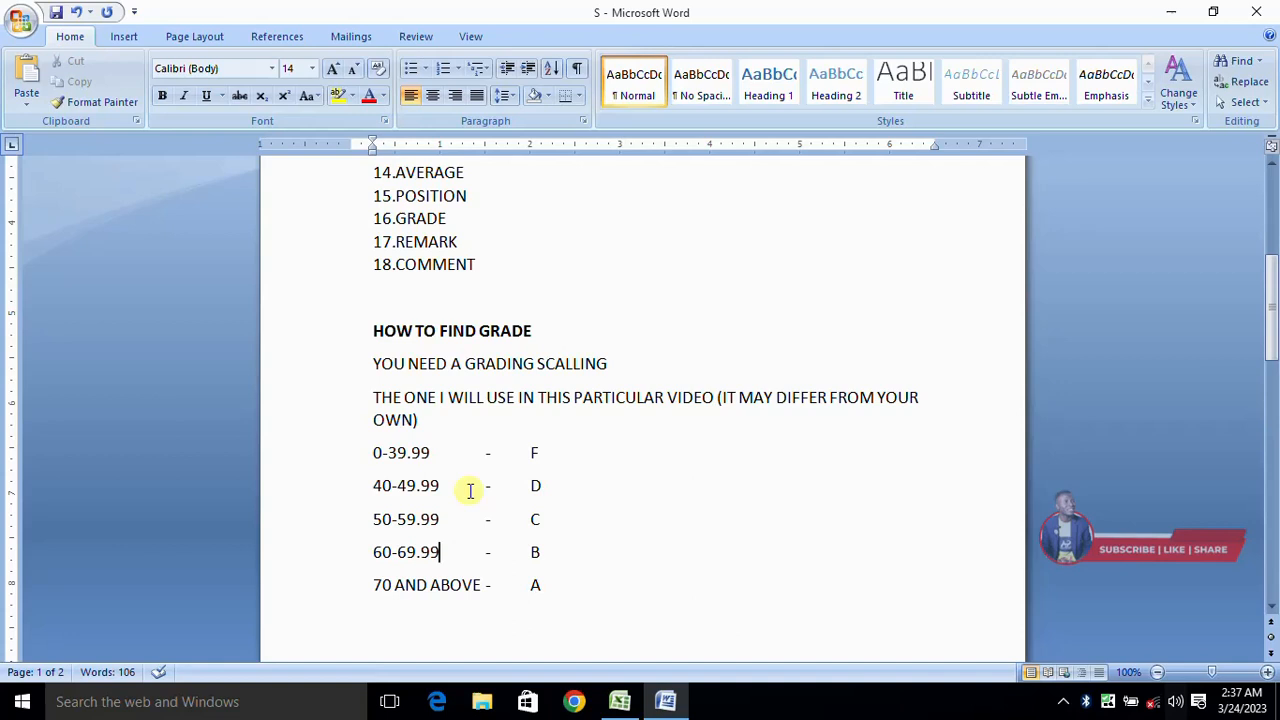
# Step: Switch to the Excel workbook and examine the average, position and grade cells in the first student's row of the cumulative sheet
pyautogui.click(668, 704)
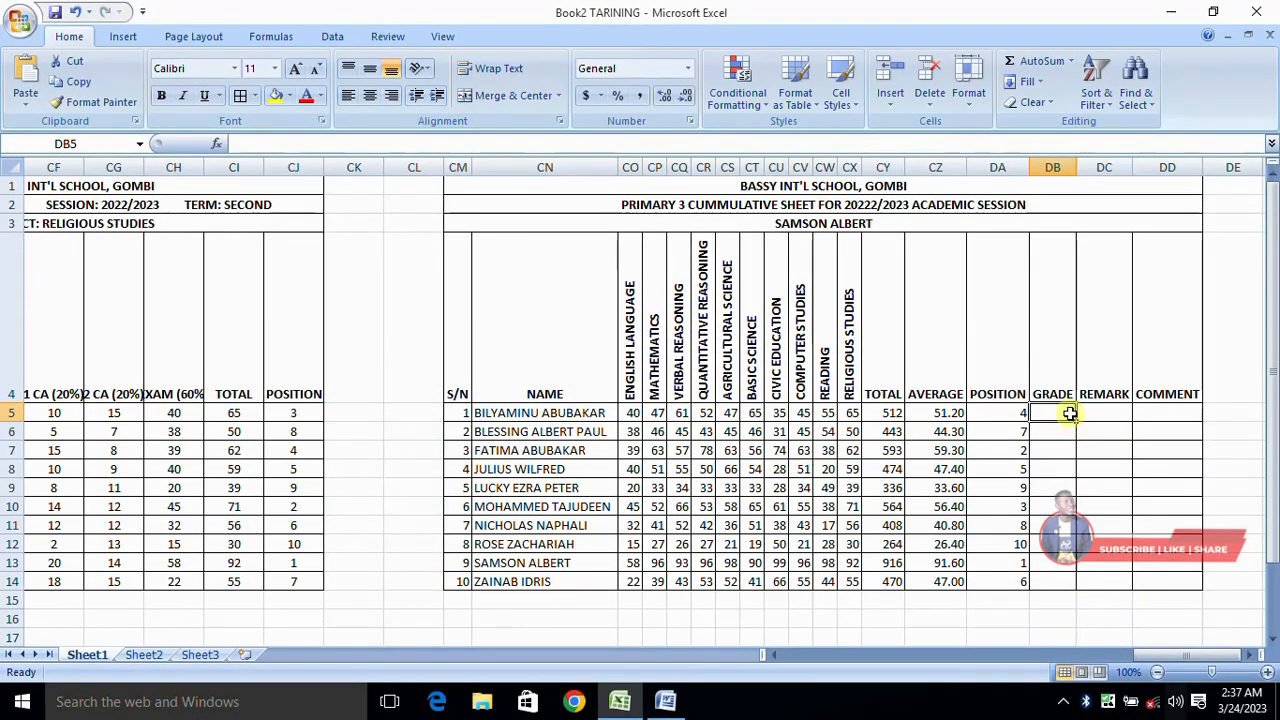
pyautogui.click(1160, 655)
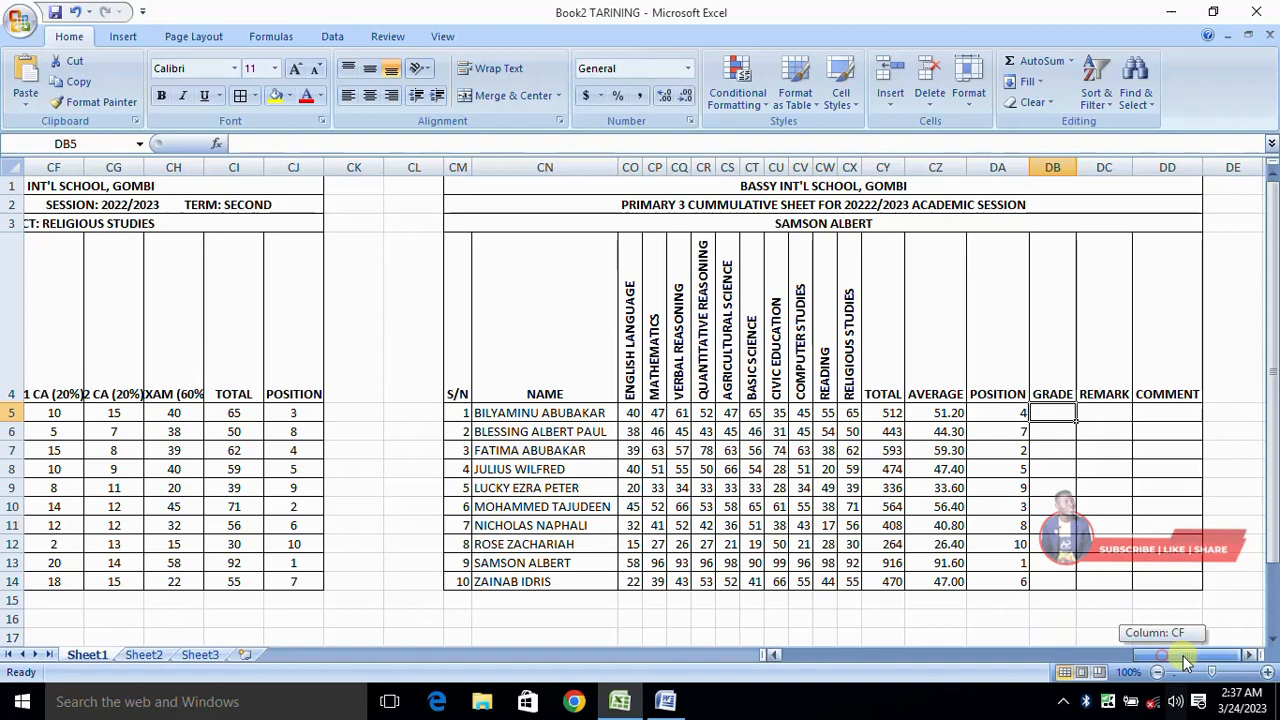
pyautogui.click(1247, 656)
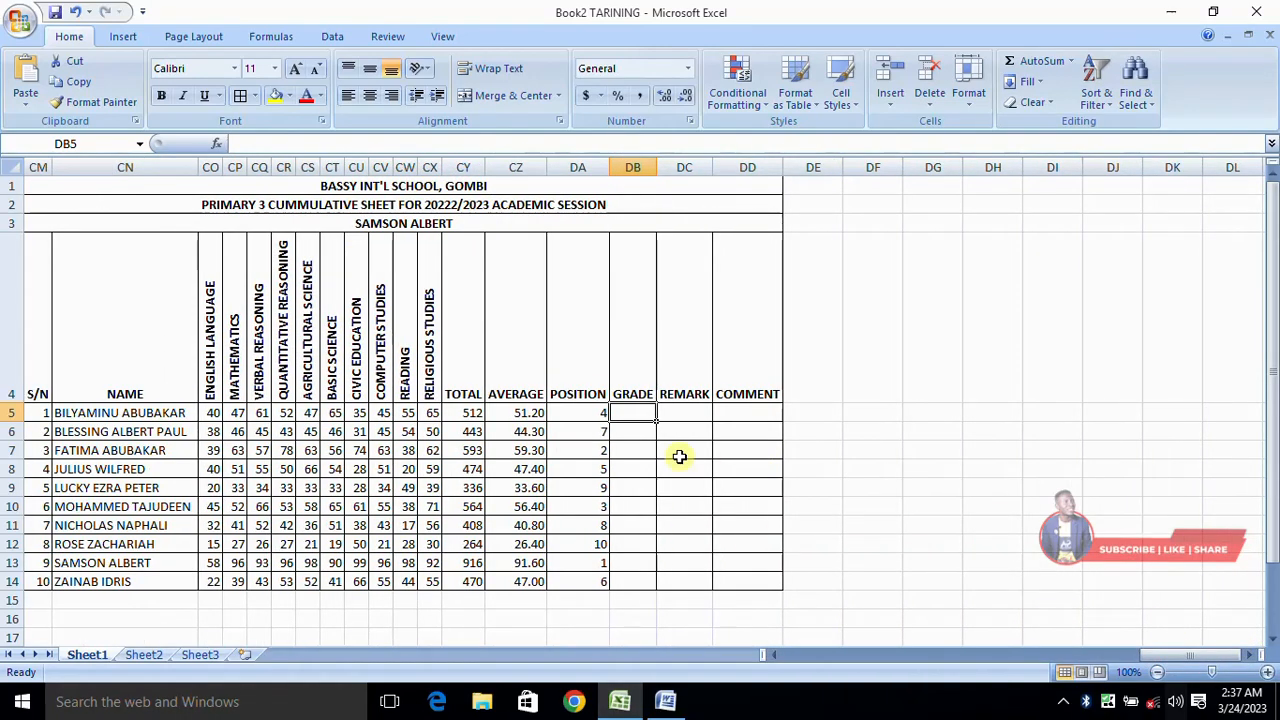
pyautogui.click(824, 411)
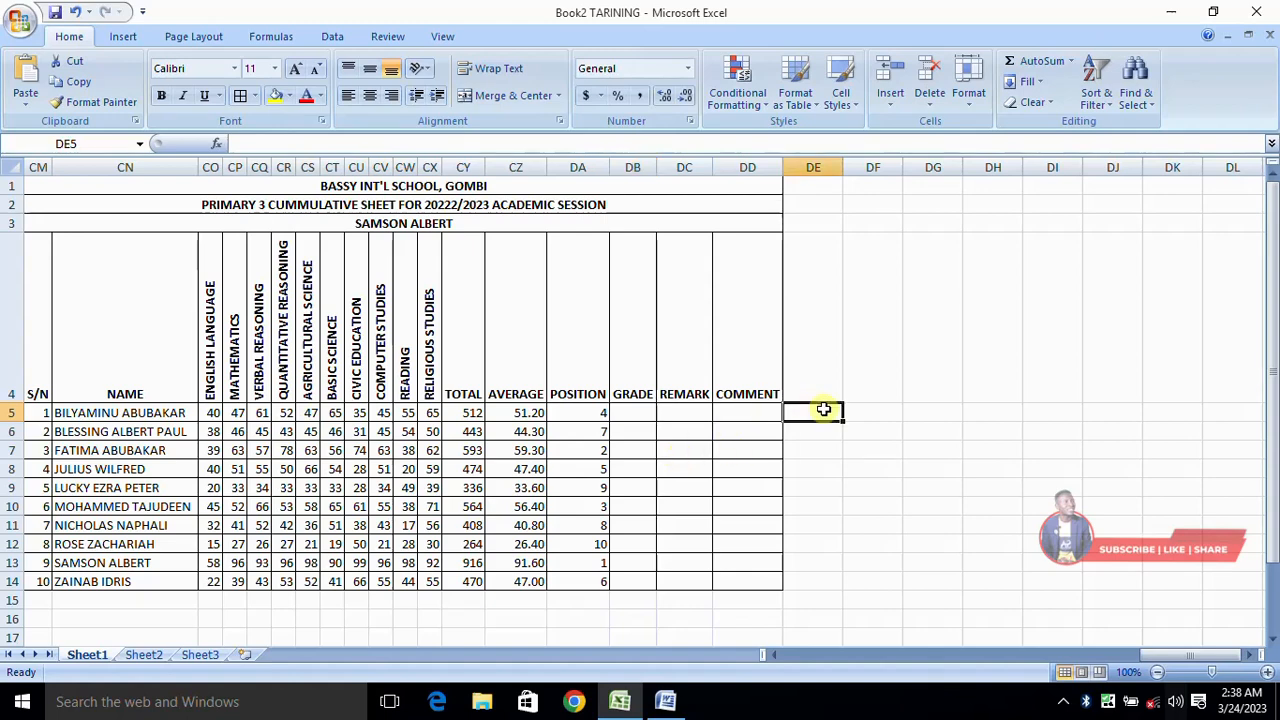
pyautogui.click(515, 411)
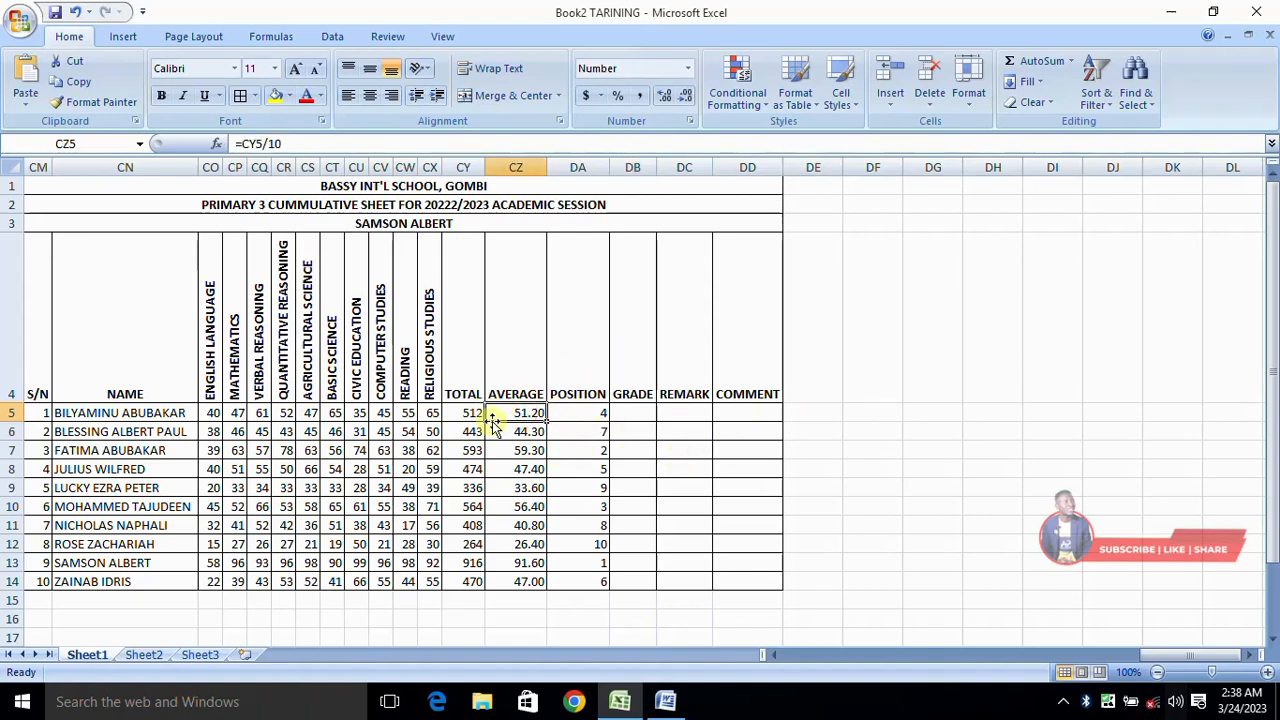
pyautogui.click(579, 410)
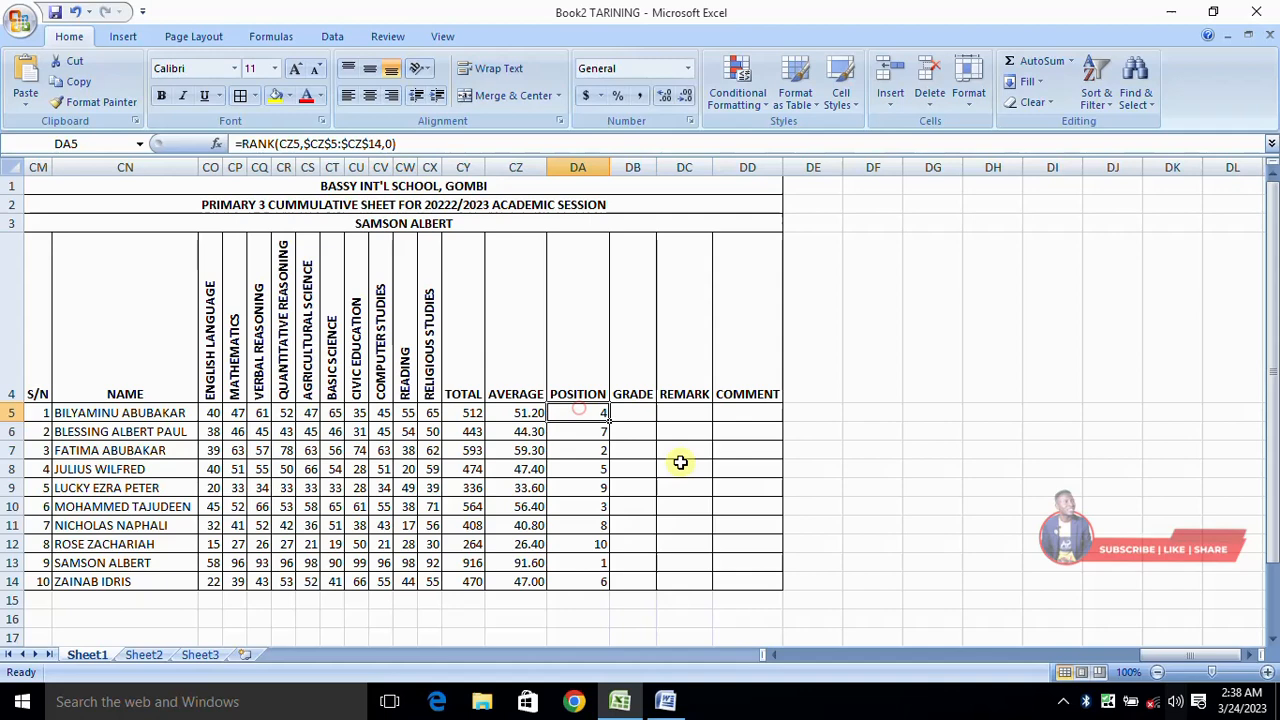
pyautogui.click(644, 415)
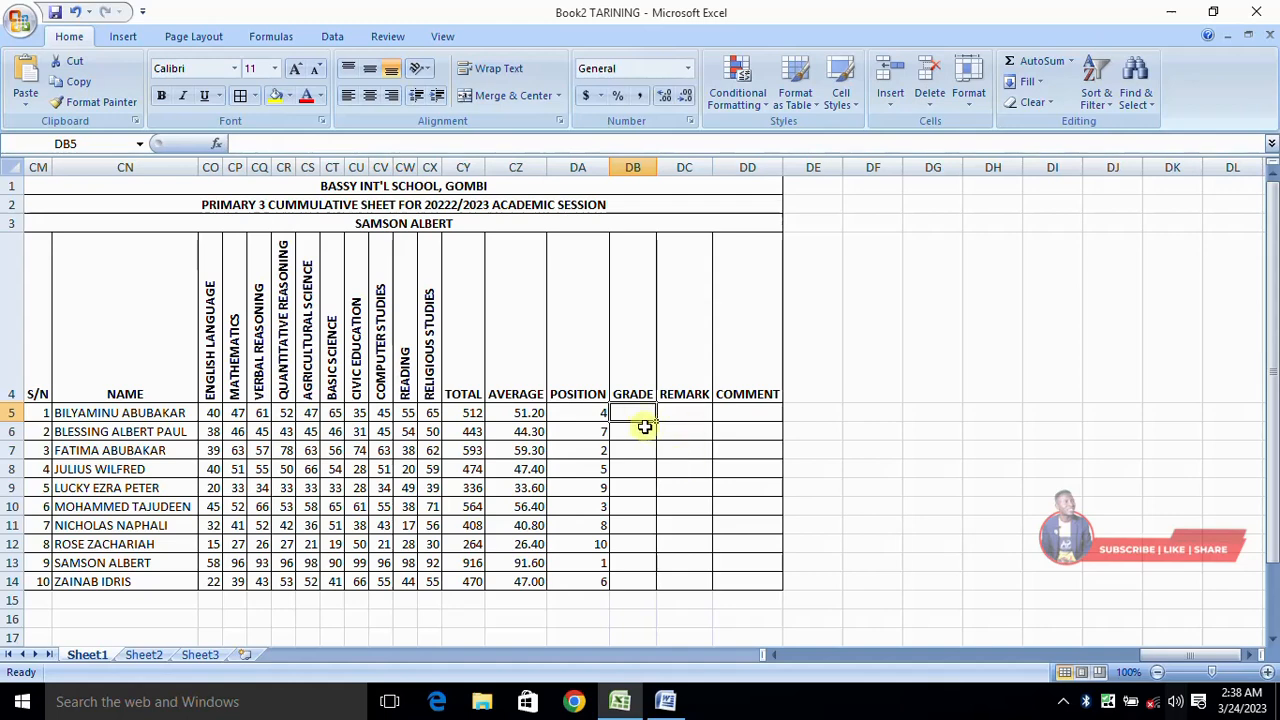
pyautogui.click(528, 413)
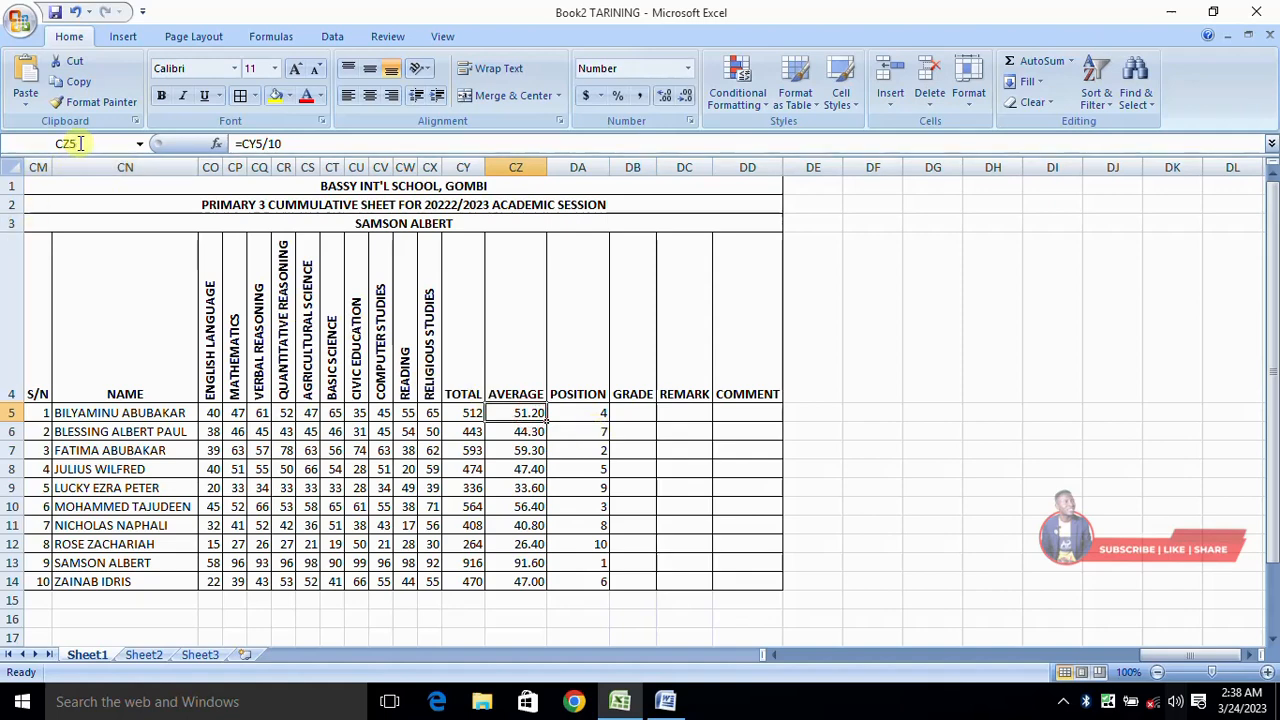
pyautogui.click(926, 448)
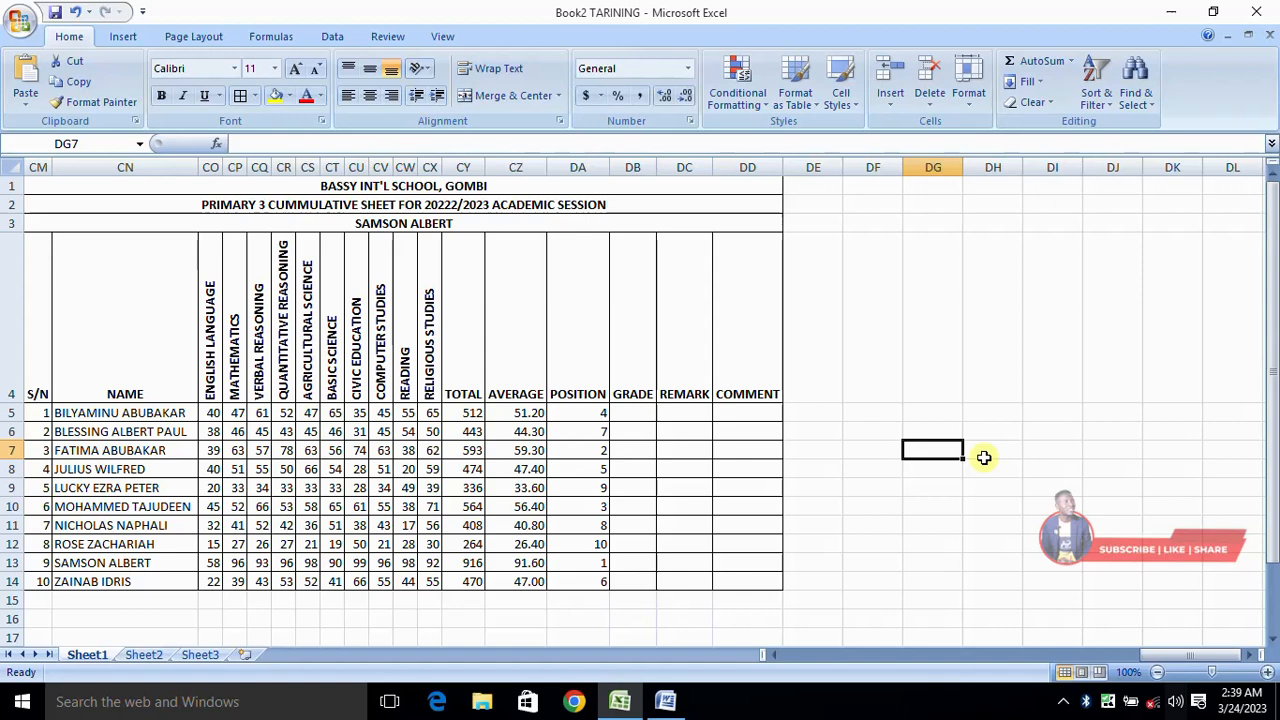
pyautogui.click(631, 413)
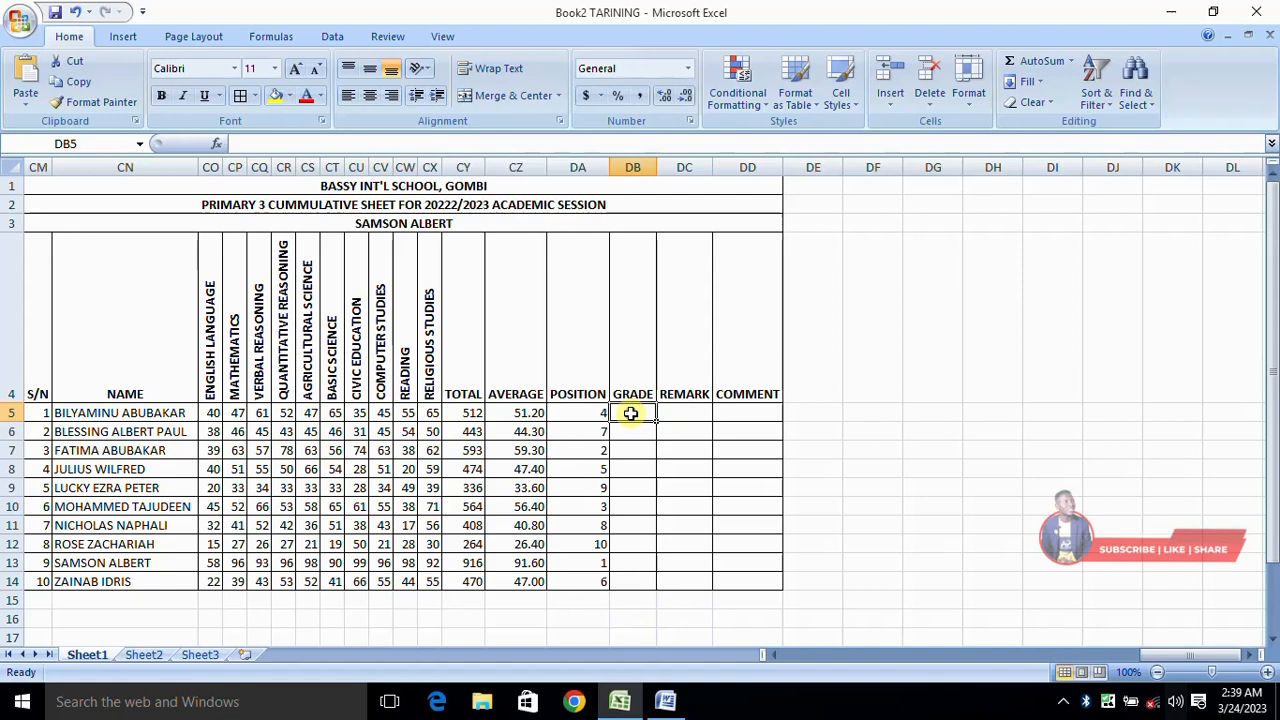
pyautogui.click(530, 410)
# Step: Begin the grade formula in cell DB5 with =IF(CZ5<=39.99,"F", for the F range
pyautogui.click(640, 413)
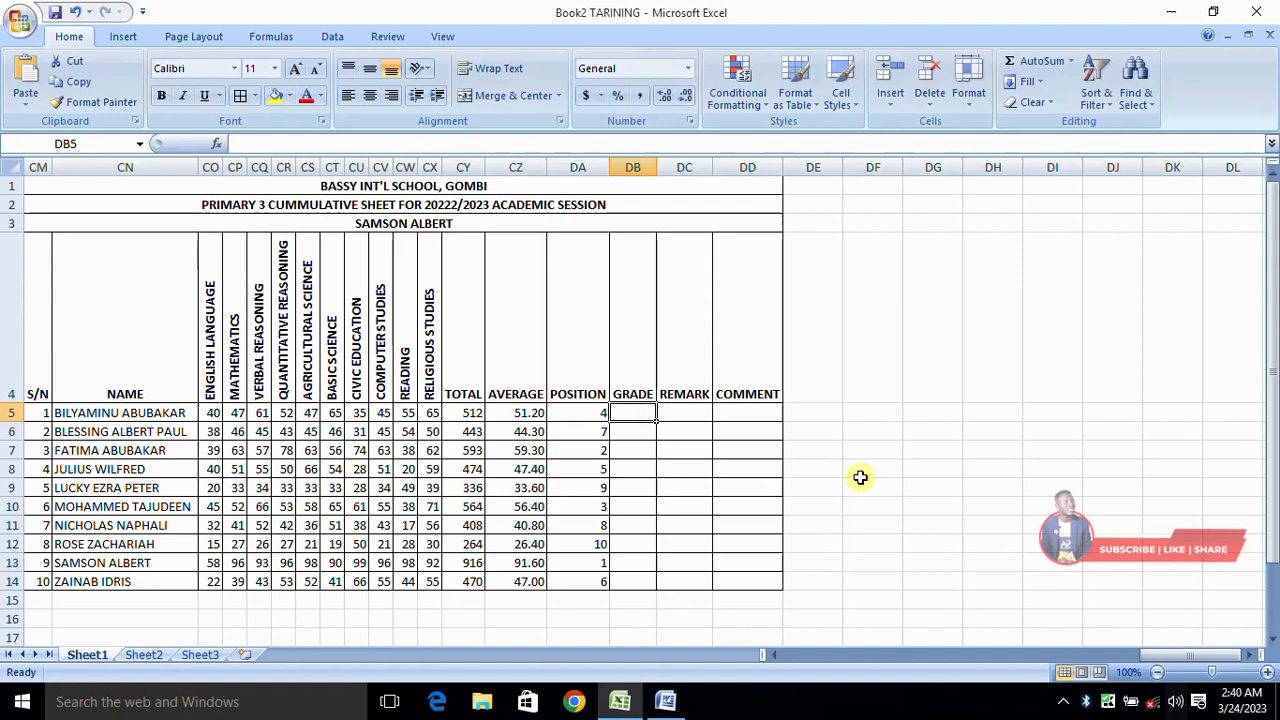
pyautogui.write('=')
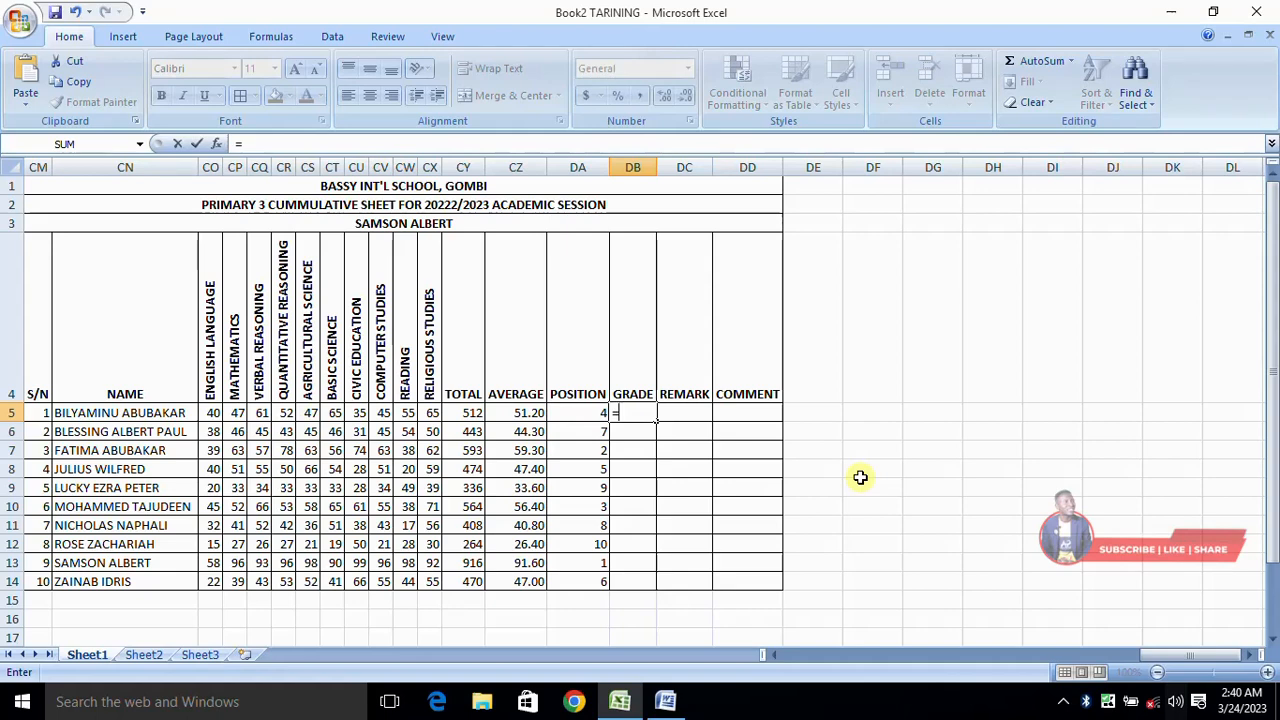
pyautogui.write('IF')
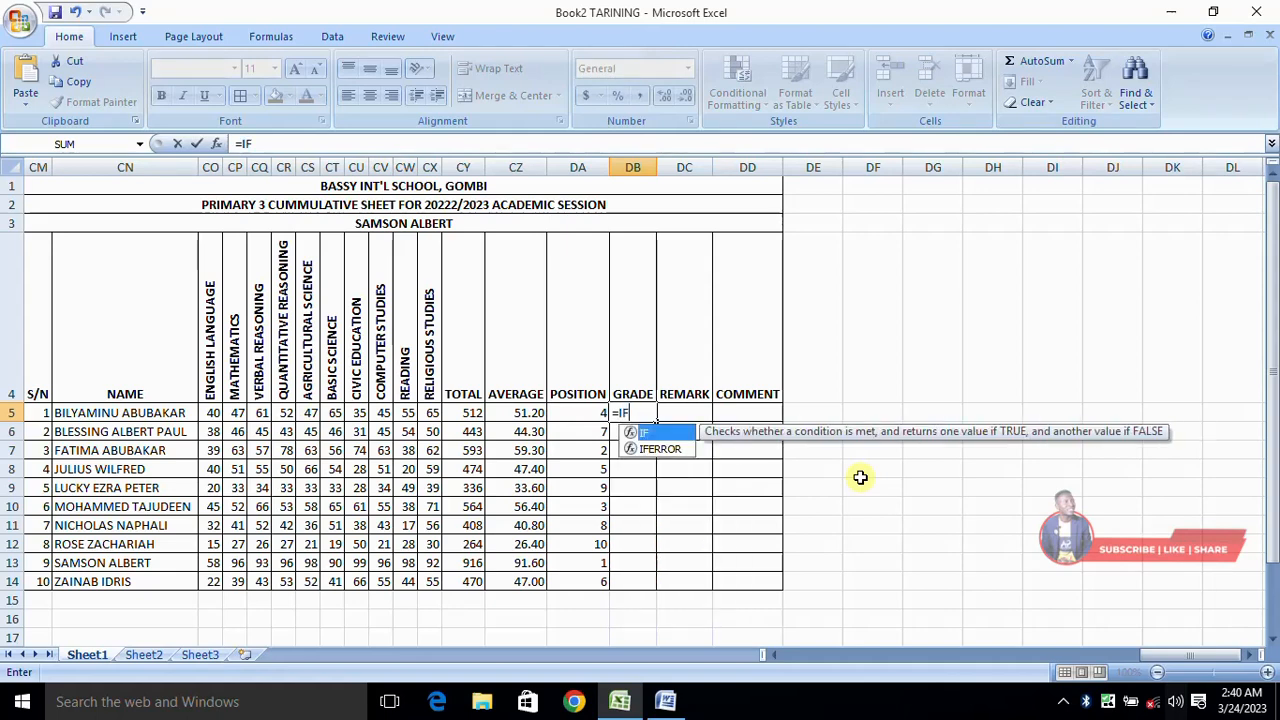
pyautogui.write('(')
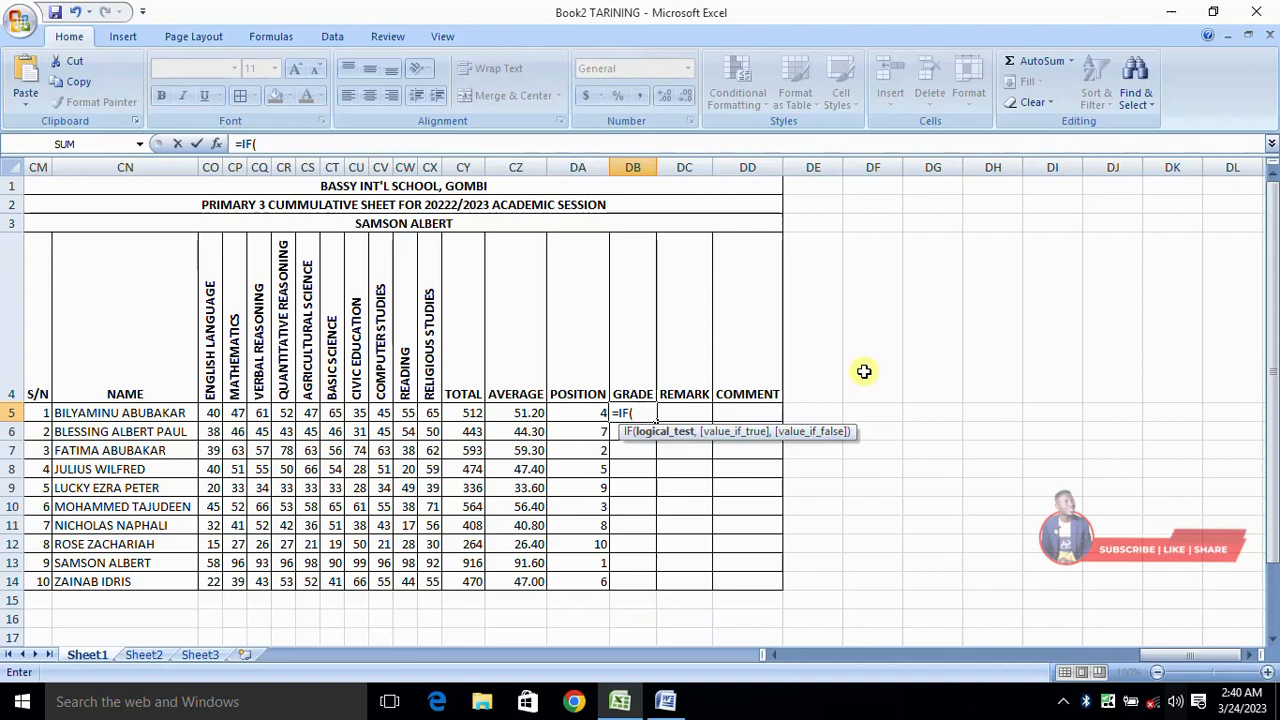
pyautogui.write('CZ5<=39.9')
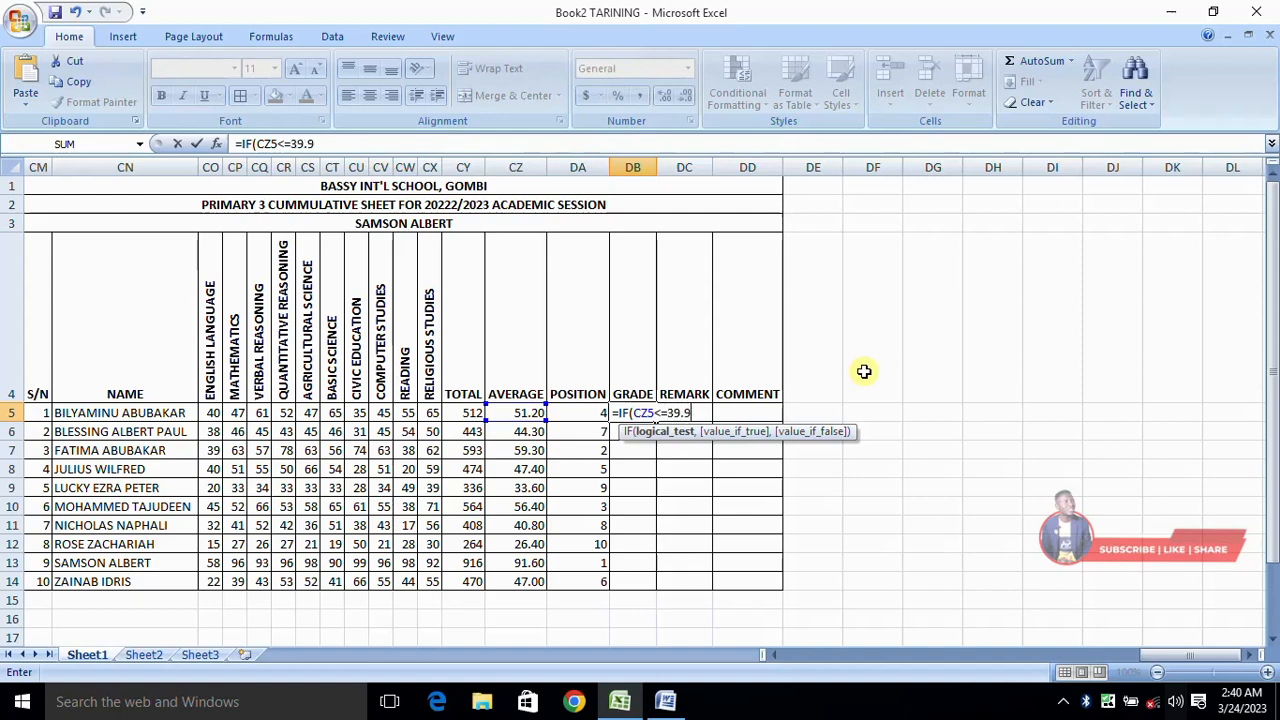
pyautogui.write('9,')
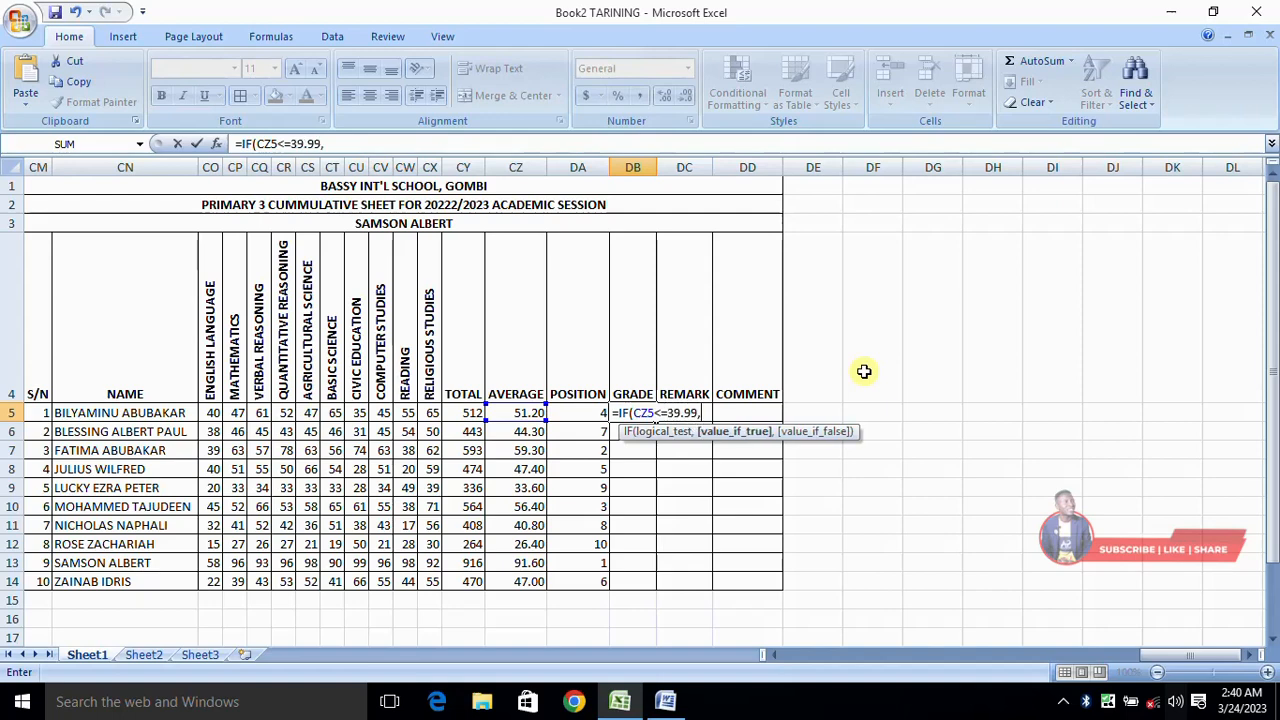
pyautogui.write('"F",')
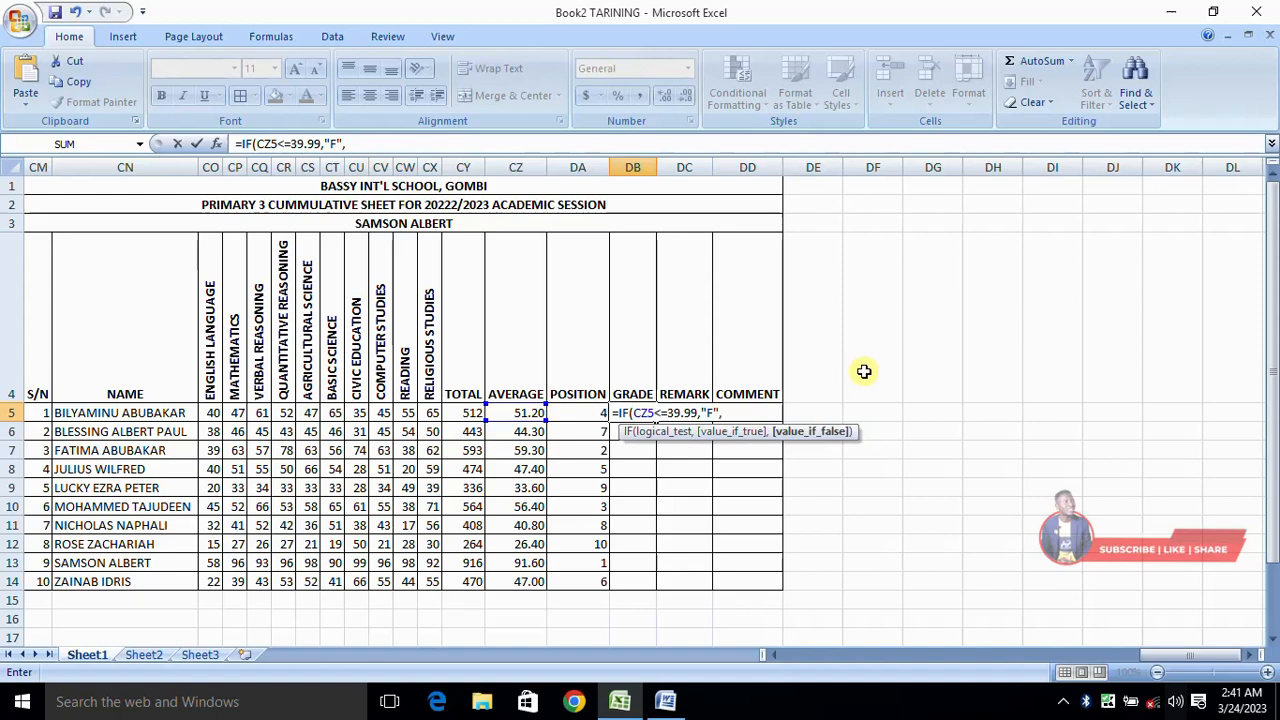
# Step: Extend the DB5 grade formula with a nested condition for the D range, entered as IF(CZ5,<=49.99,"D"
pyautogui.write('IF(')
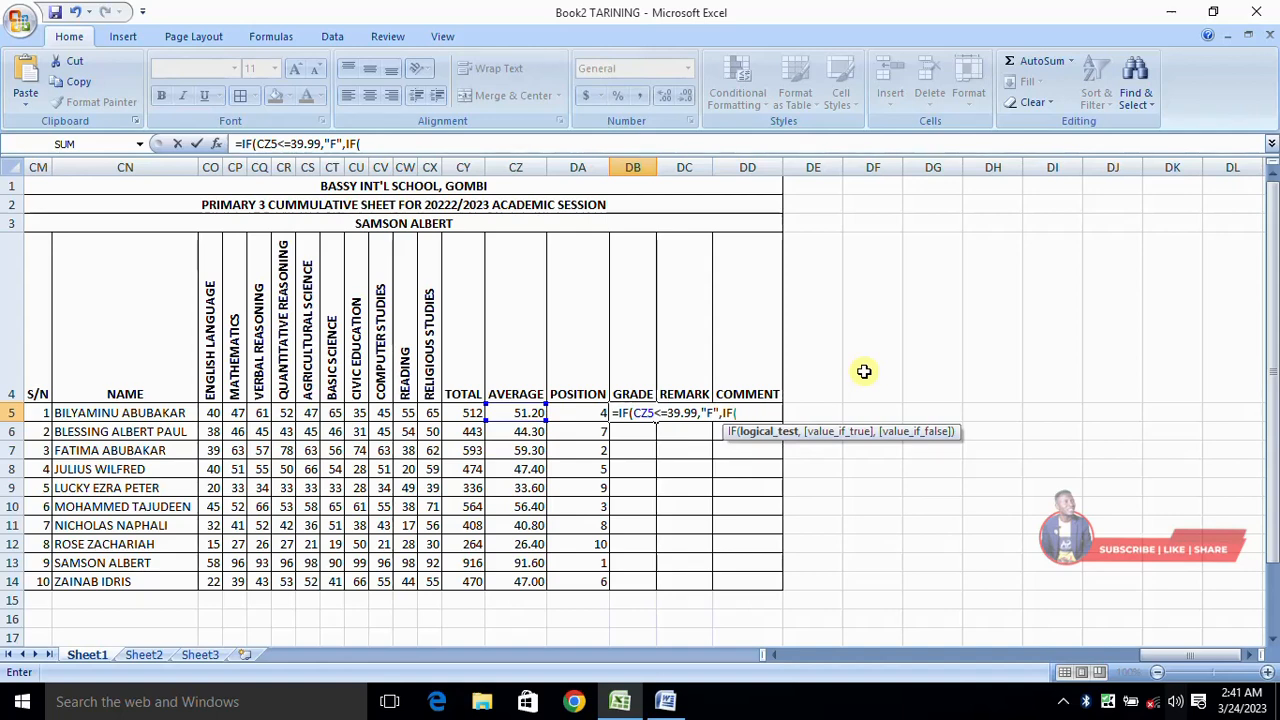
pyautogui.write('CZ5')
pyautogui.write(',=')
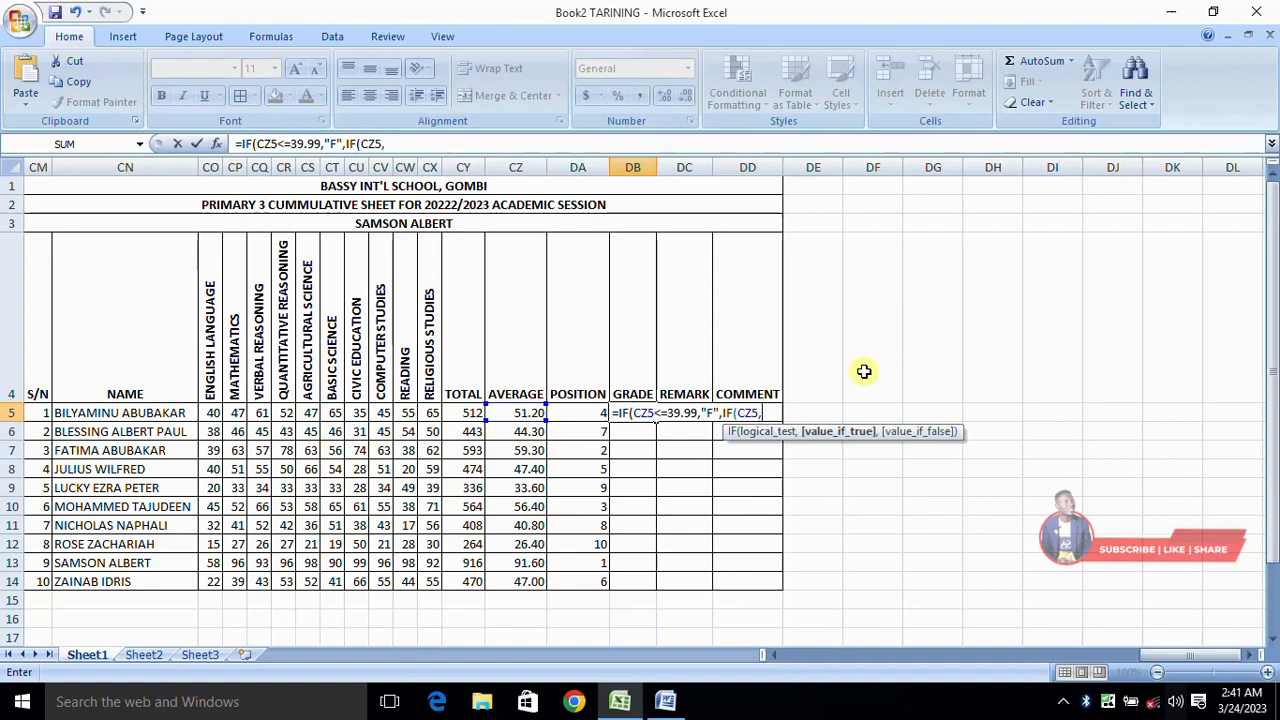
pyautogui.press('BackSpace')
pyautogui.write('<')
pyautogui.press('BackSpace')
pyautogui.press('BackSpace')
pyautogui.write(',<')
pyautogui.write('=')
pyautogui.write('40')
pyautogui.press('BackSpace')
pyautogui.write('9.99')
pyautogui.write(',"')
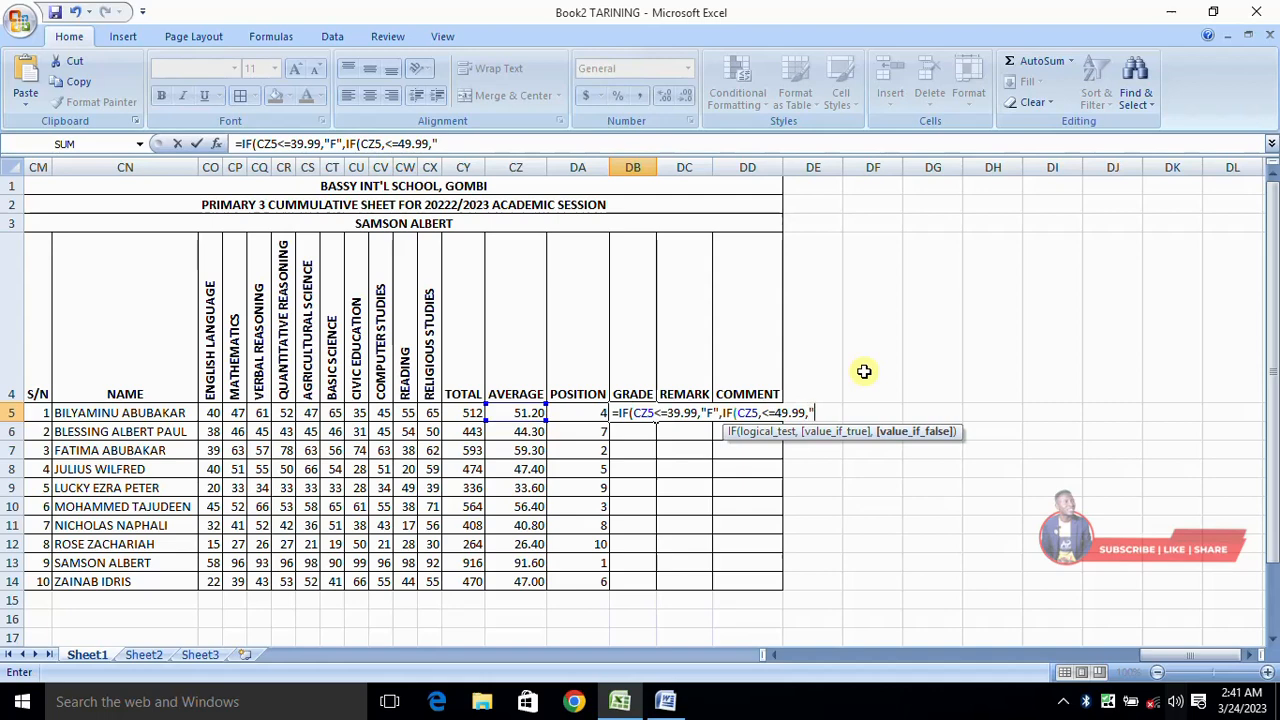
pyautogui.write('D",IF')
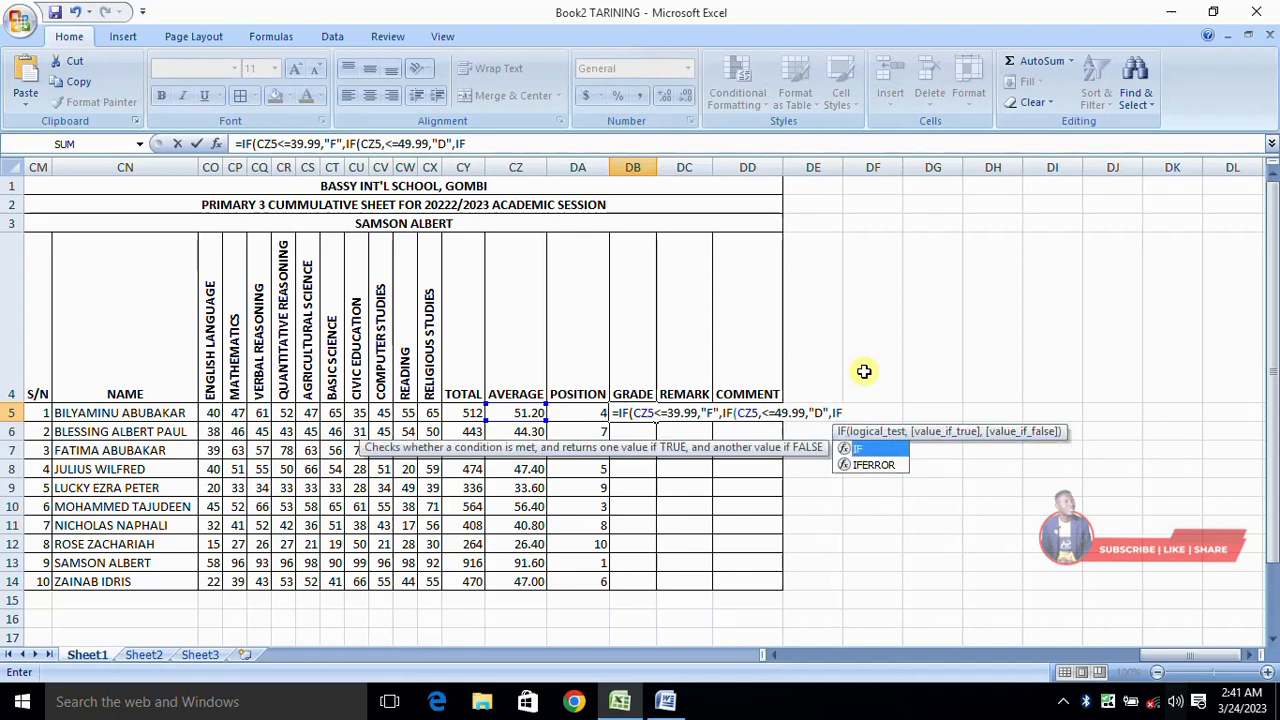
pyautogui.write('(CZ5')
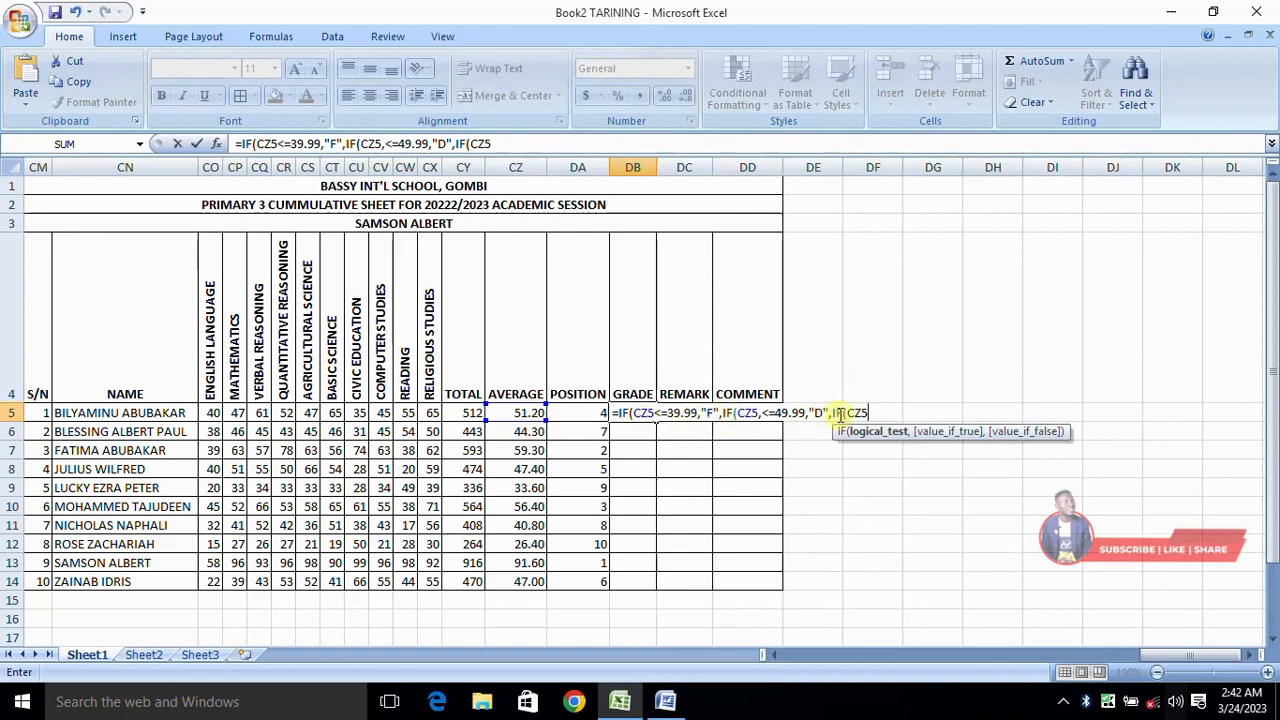
# Step: Extend the DB5 grade formula with a nested condition for the C range, IF(CZ5<=59.99,"C",
pyautogui.click(876, 412)
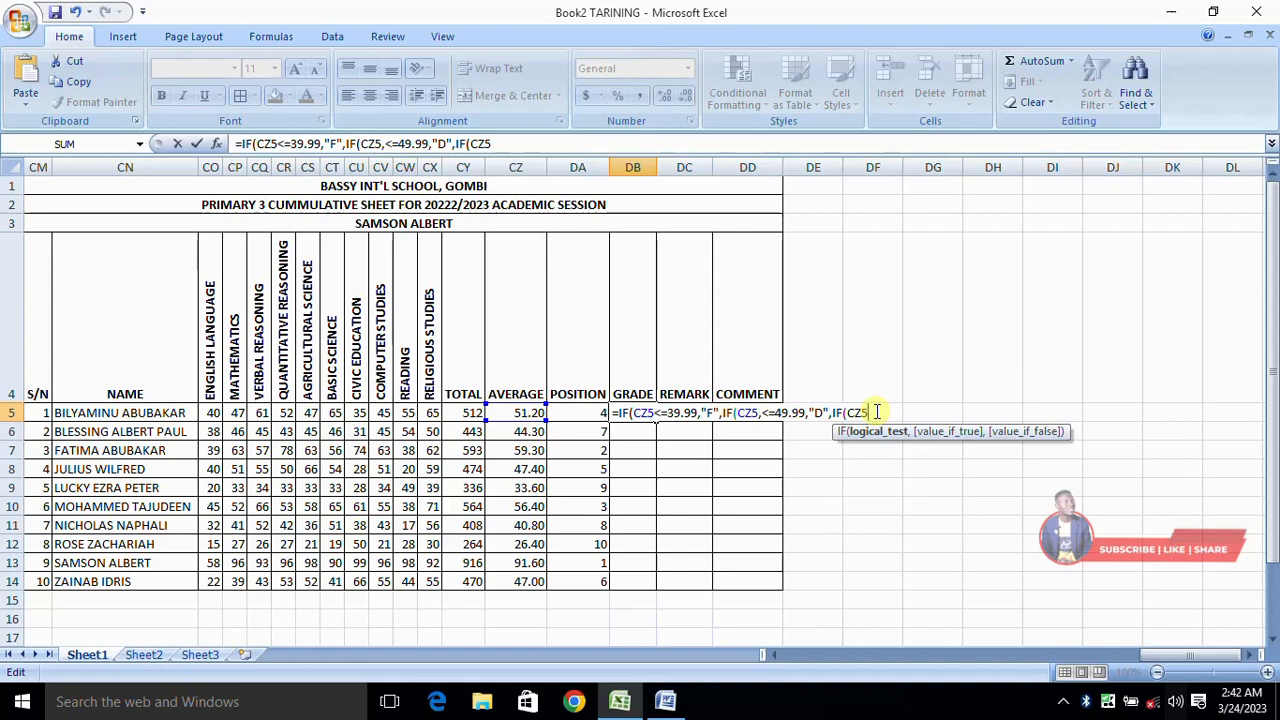
pyautogui.write('<=59.99,"')
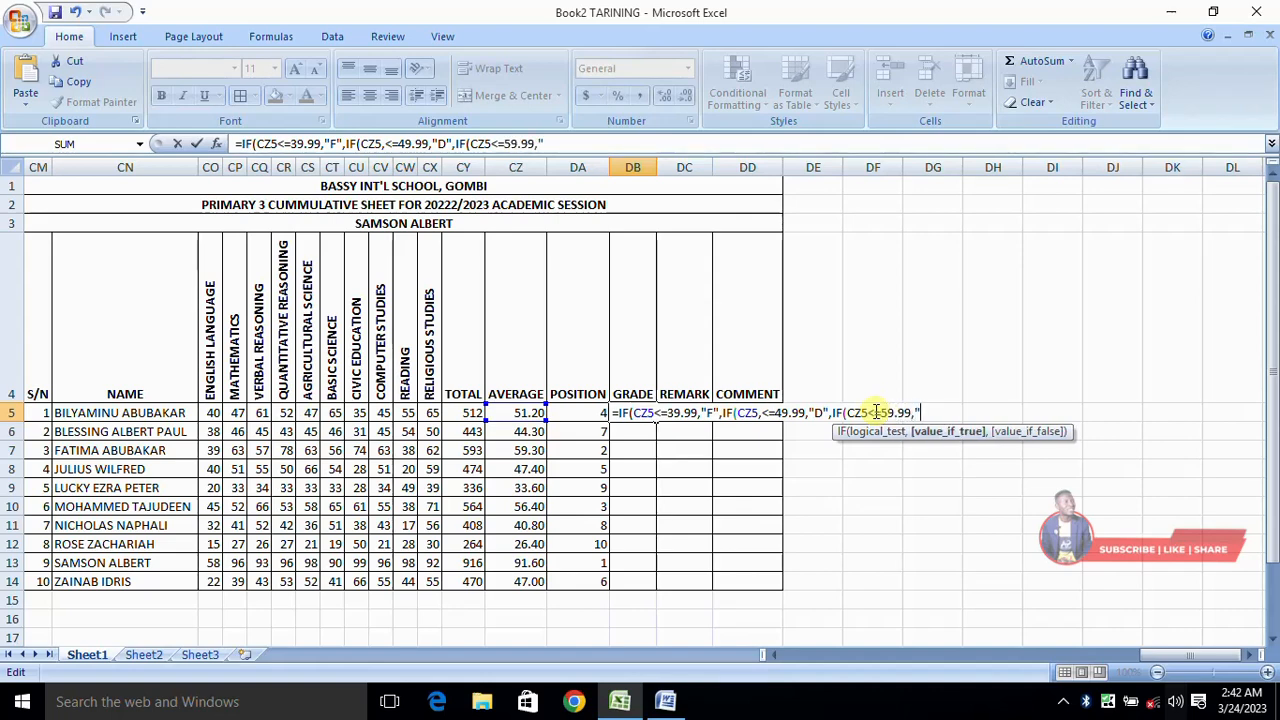
pyautogui.write('C",')
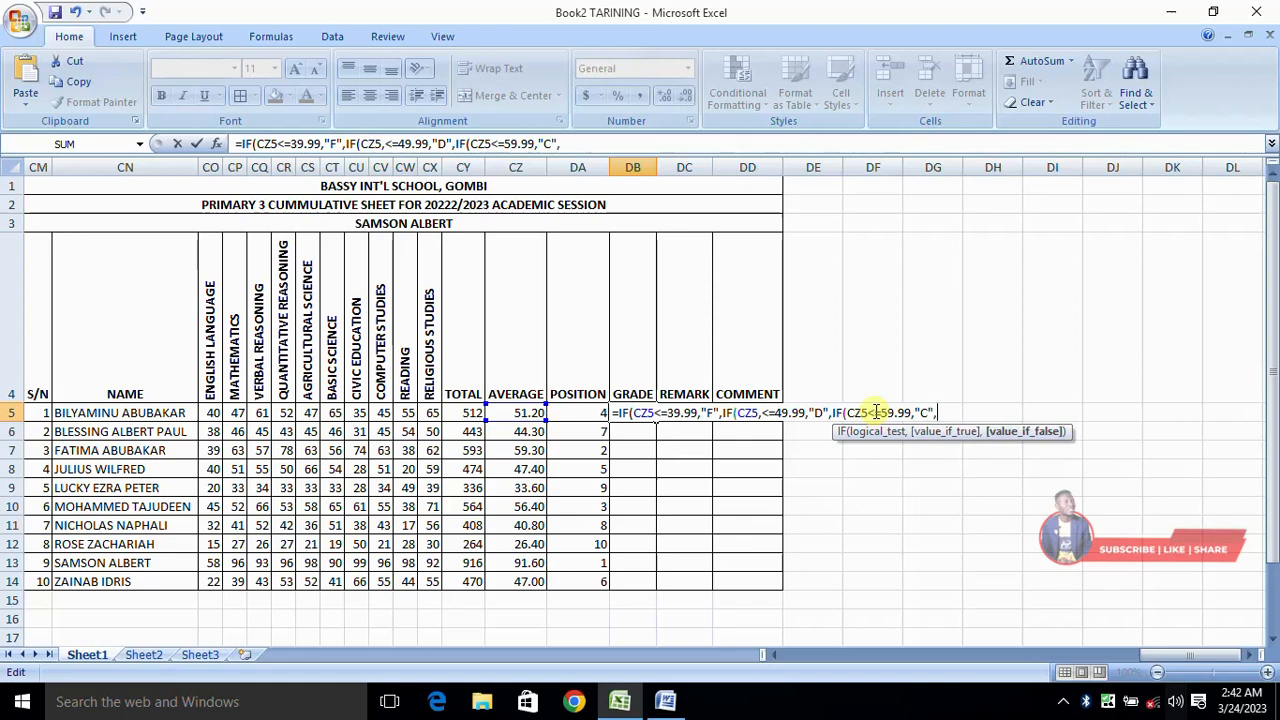
pyautogui.write('IF(')
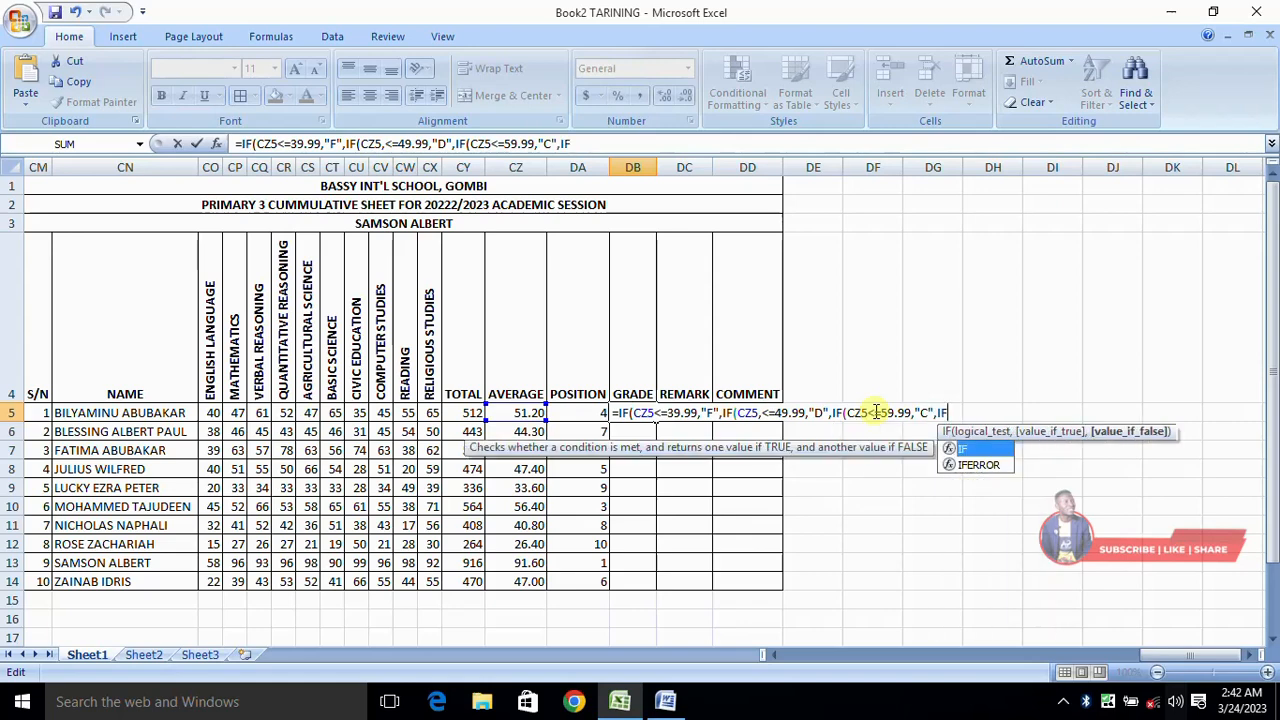
pyautogui.write('CZ5')
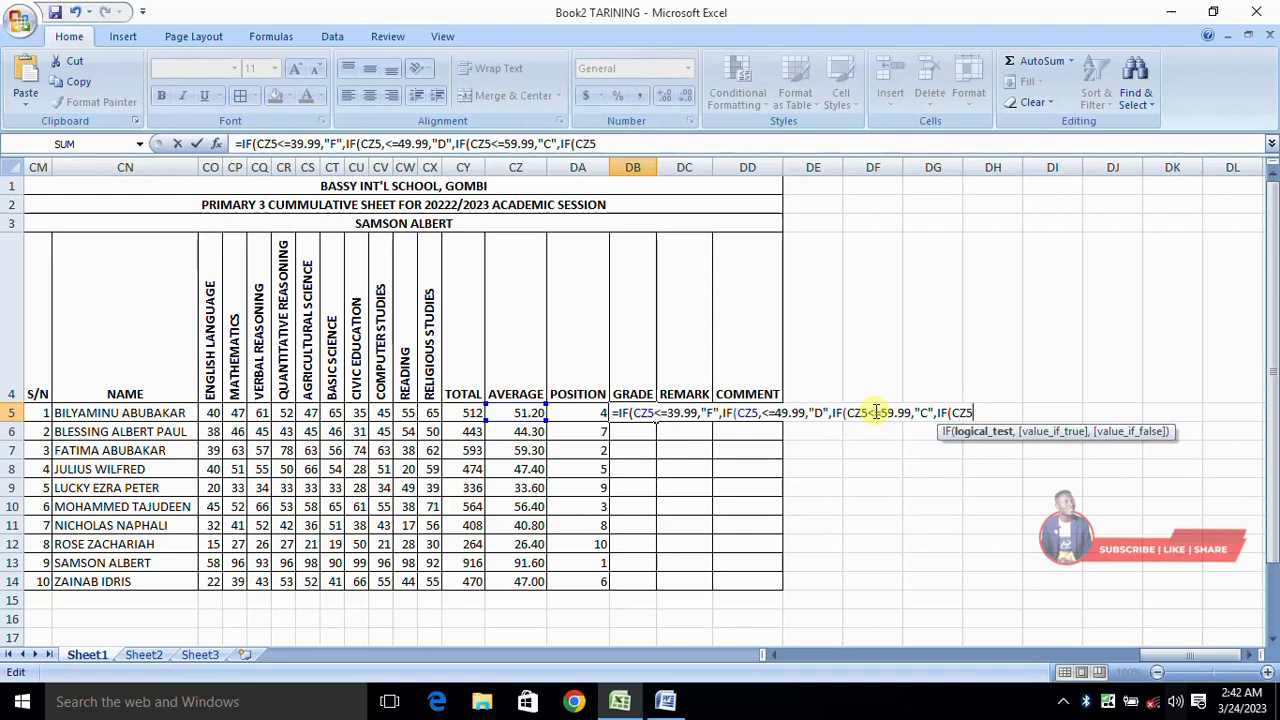
pyautogui.write('<=69.99,"')
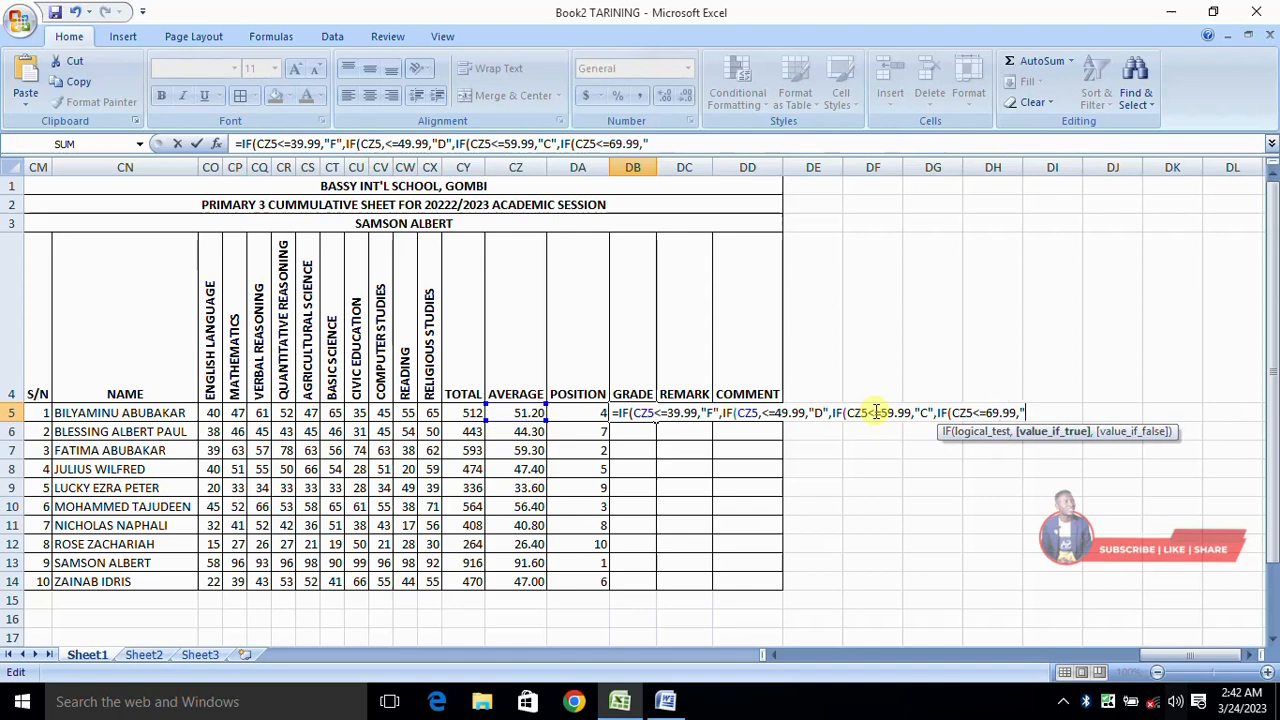
pyautogui.write('B",IF')
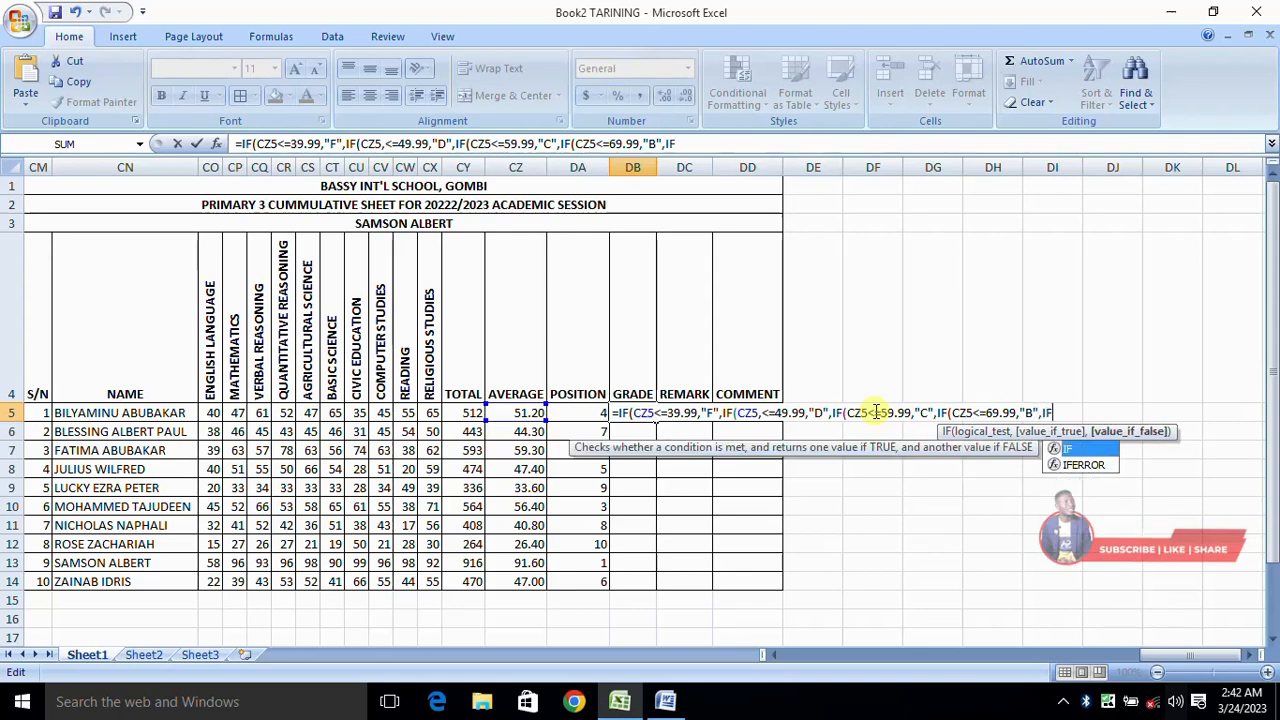
pyautogui.write('(')
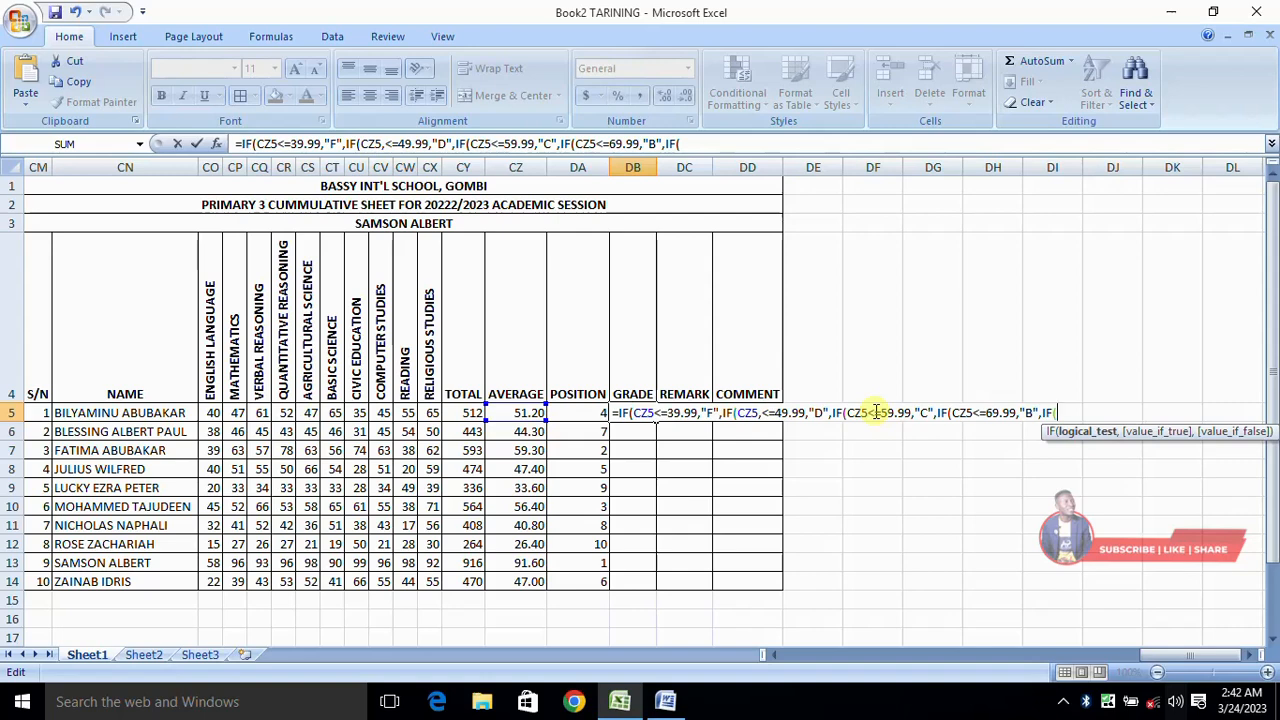
pyautogui.write('CZ5')
pyautogui.write('=70')
# Step: Add the last nested condition for the A range to the DB5 formula, entered as IF(CZ5=>70,"A"
pyautogui.write('>70')
pyautogui.press('Right')
pyautogui.press('Right')
pyautogui.write(',"A"')
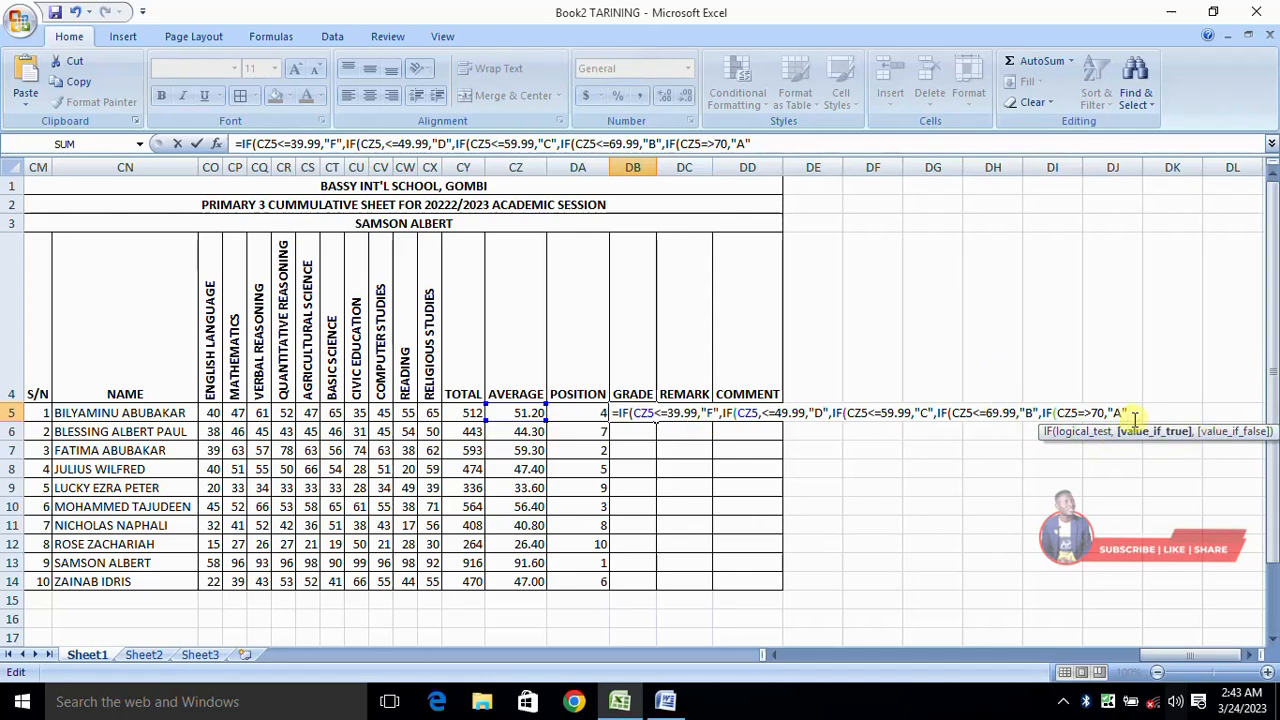
# Step: Close the nested grade formula with five closing parentheses and try to enter it in DB5
pyautogui.write('))')
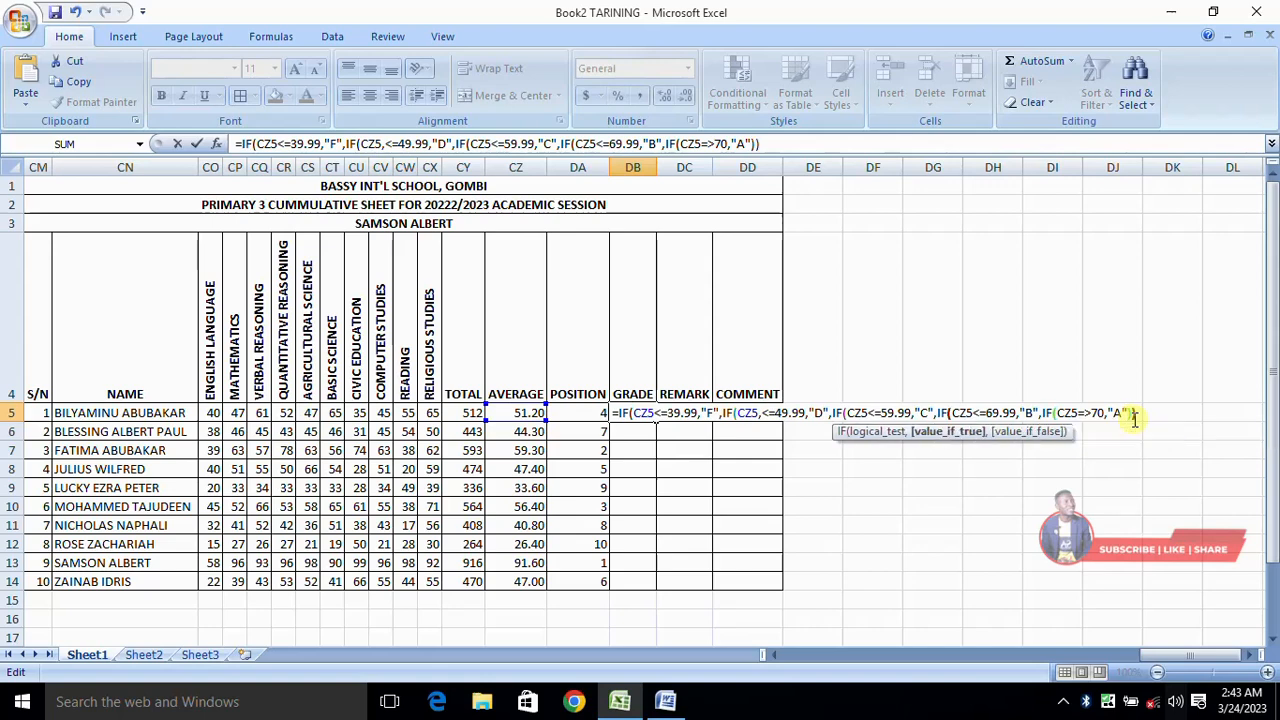
pyautogui.write(')))')
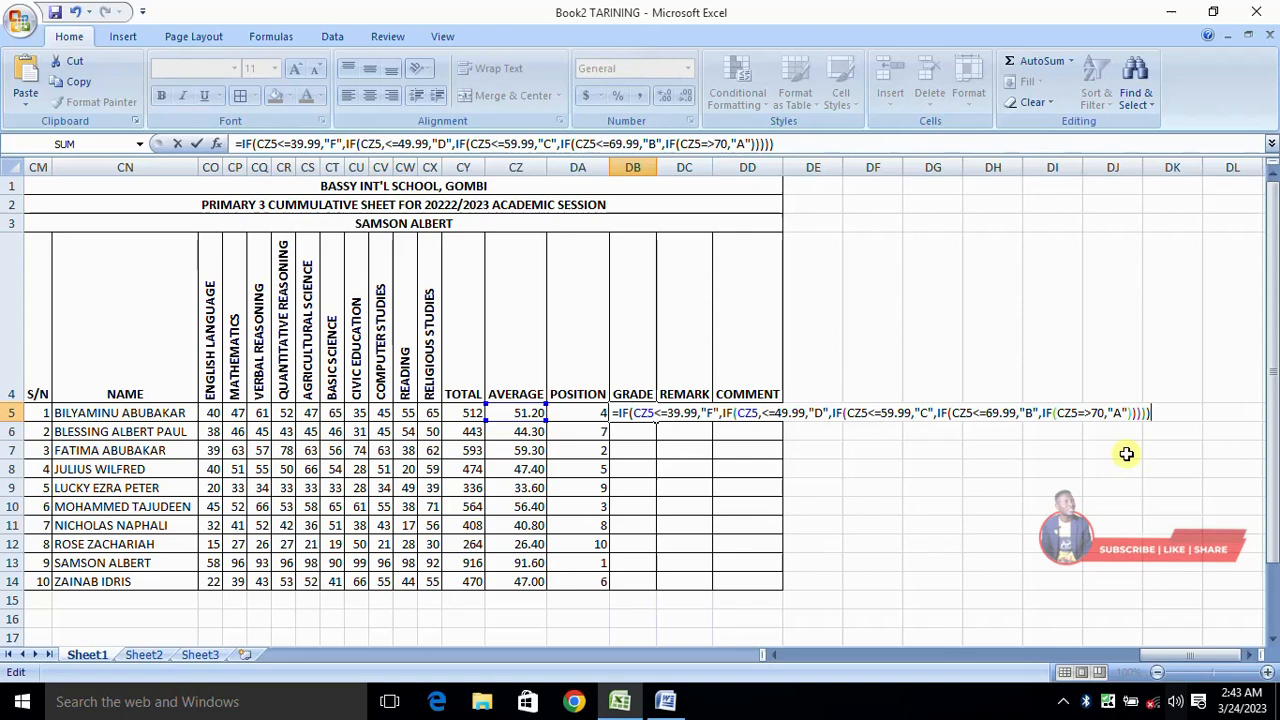
pyautogui.press('Return')
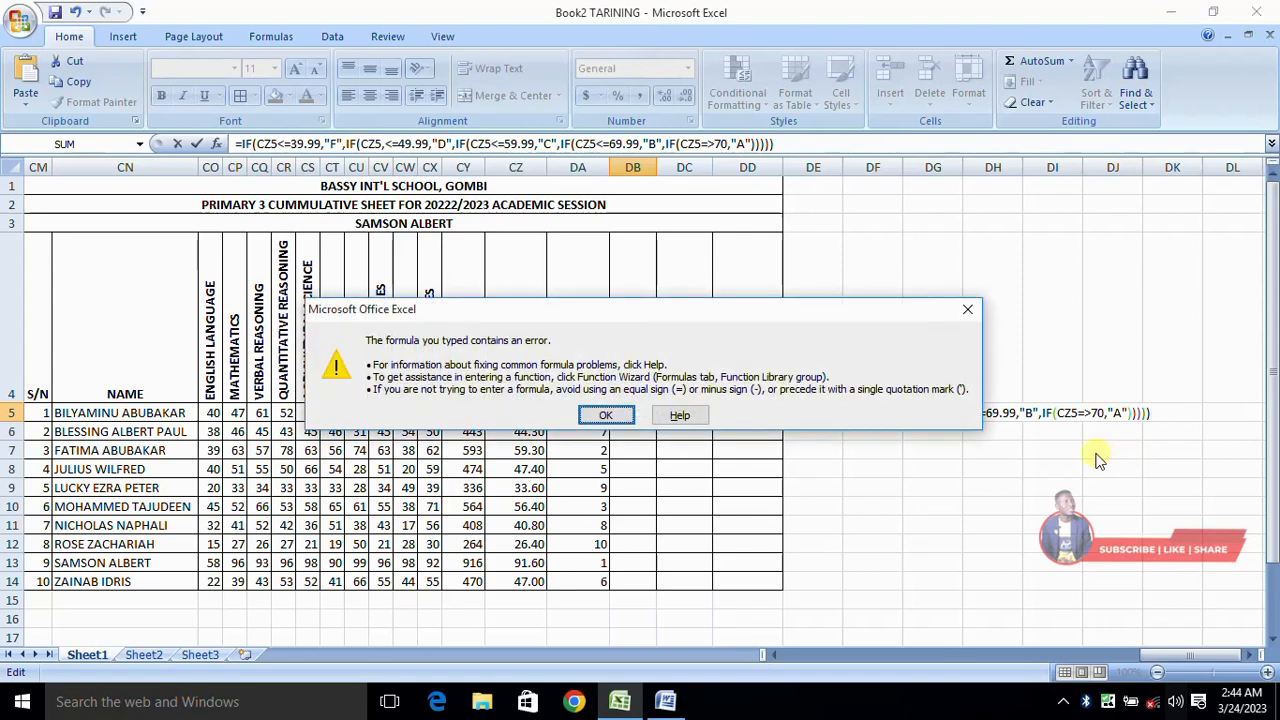
pyautogui.click(604, 416)
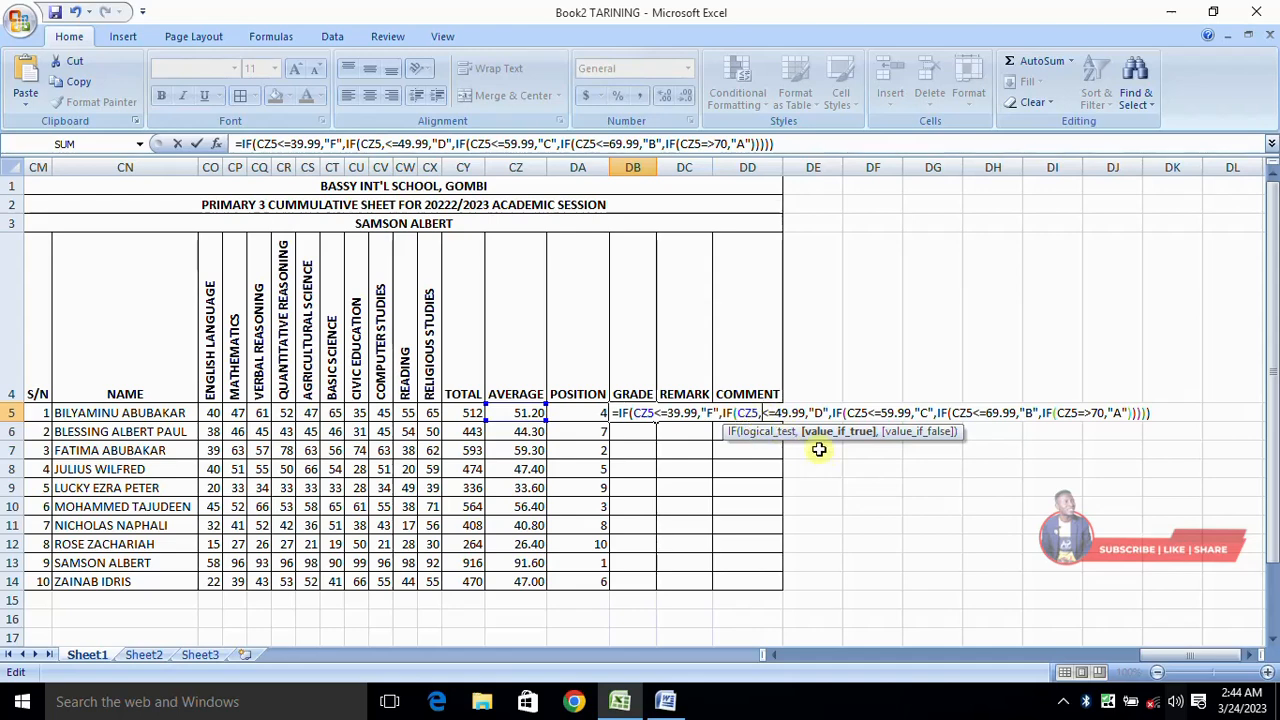
# Step: Remove the stray comma after CZ5 in the D condition and enter the formula, accepting the proposed correction to CZ5>=70
pyautogui.press('BackSpace')
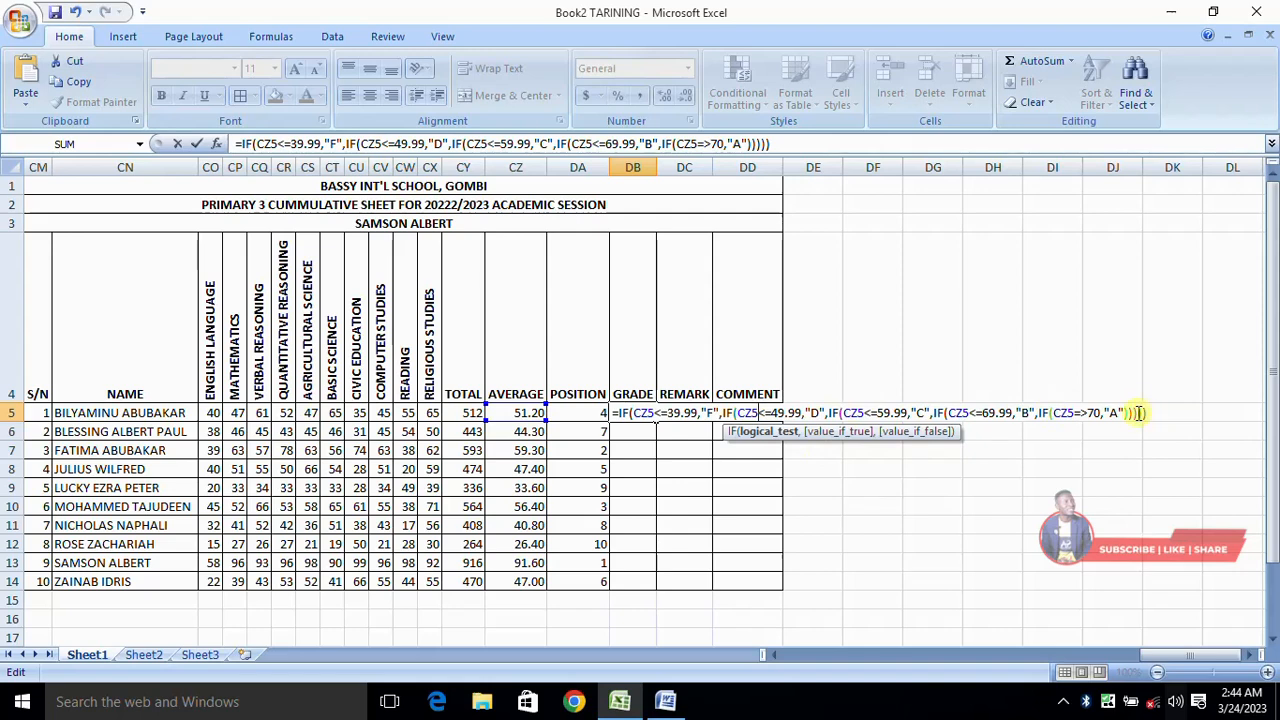
pyautogui.press('Return')
pyautogui.click(608, 421)
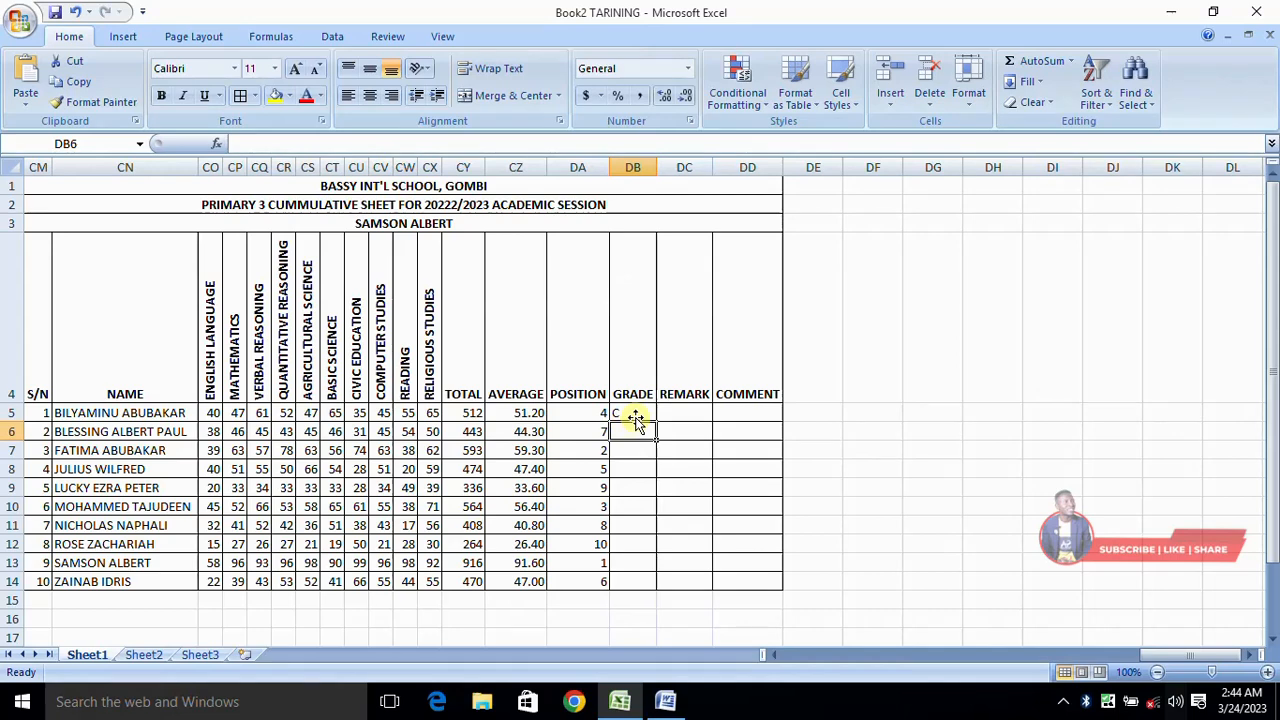
# Step: Examine the complete nested IF formula stored in DB5 without changing it
pyautogui.click(635, 413)
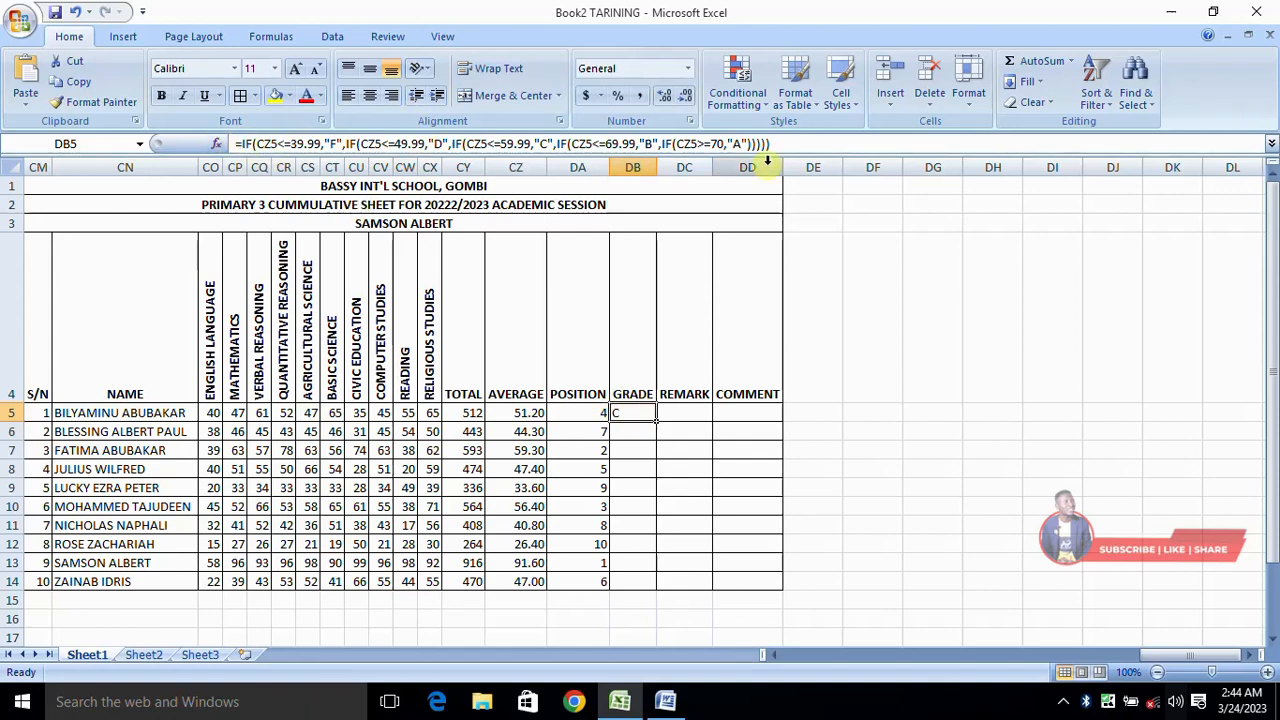
pyautogui.moveTo(785, 144); pyautogui.dragTo(232, 145)
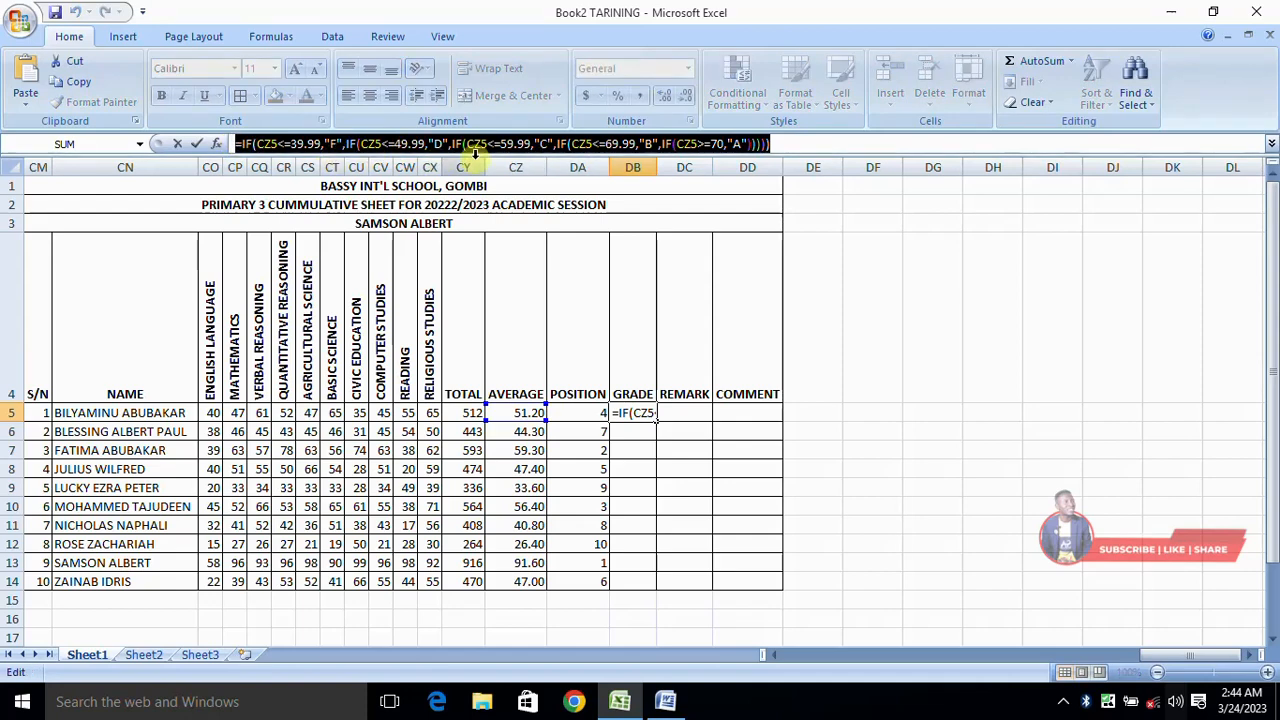
pyautogui.click(804, 142)
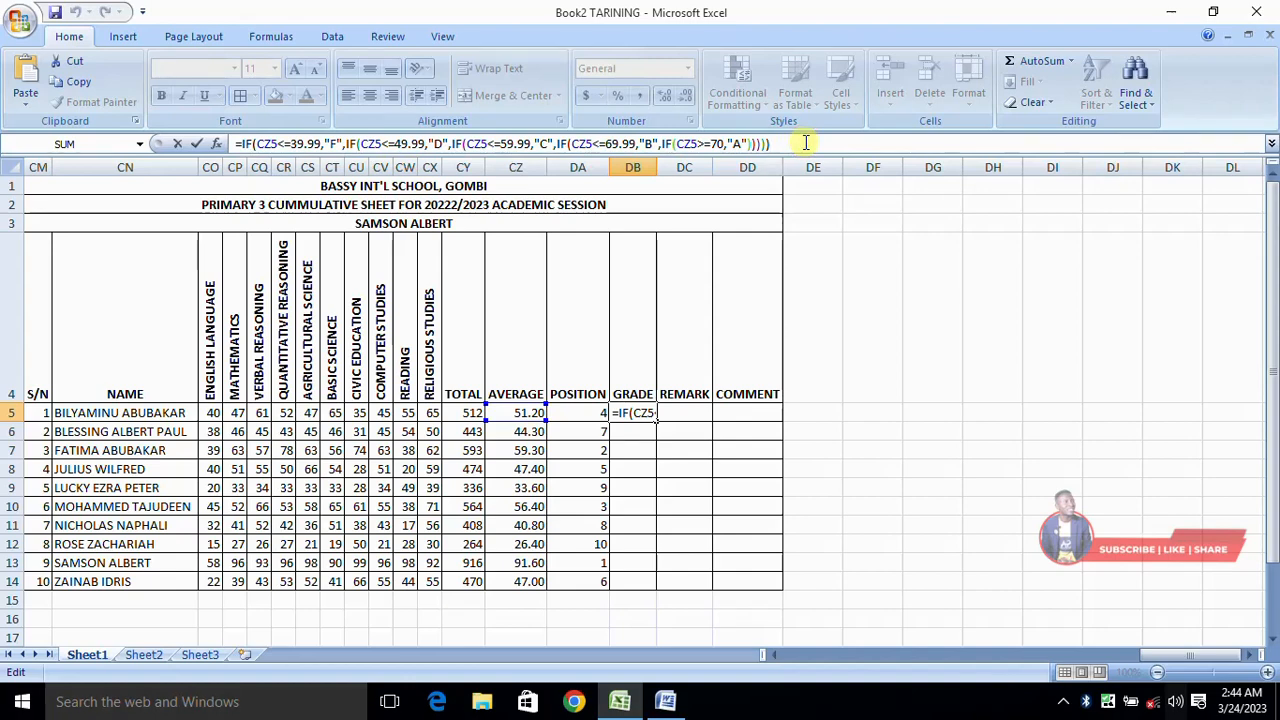
pyautogui.press('Return')
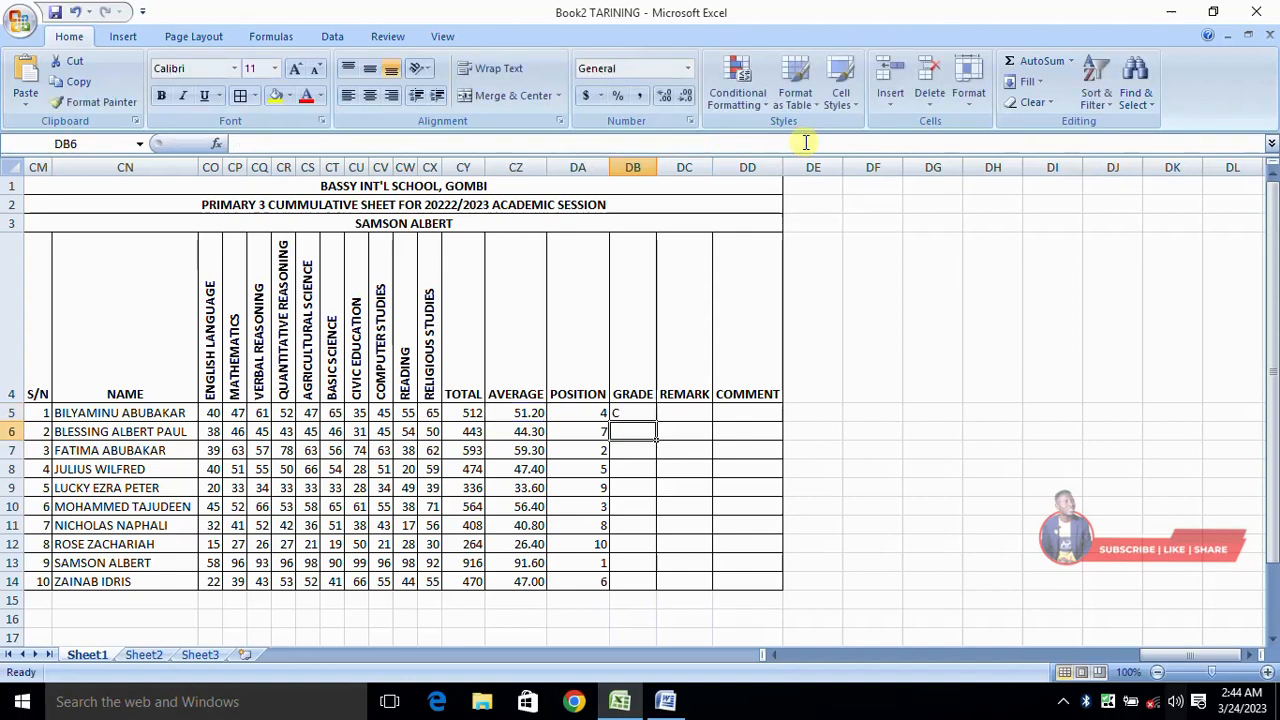
# Step: Fill the grade formula from DB5 down to DB14 for all remaining students
pyautogui.click(628, 411)
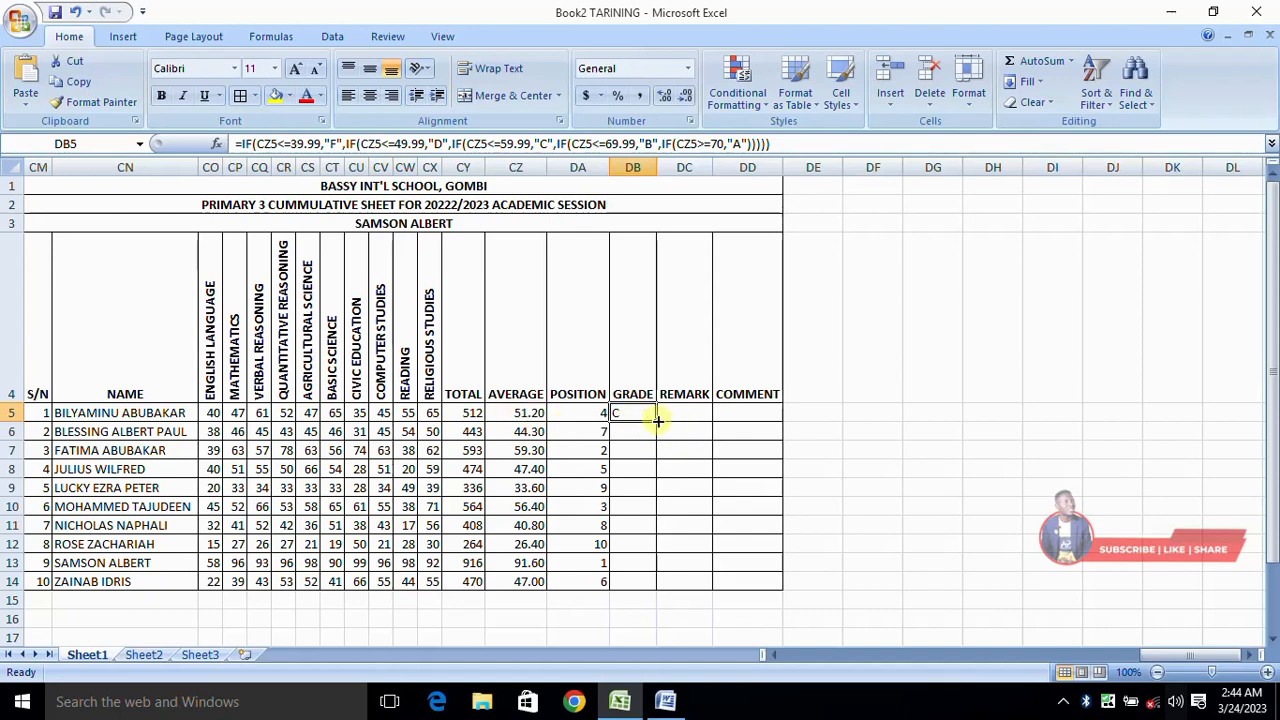
pyautogui.moveTo(657, 421); pyautogui.dragTo(658, 590)
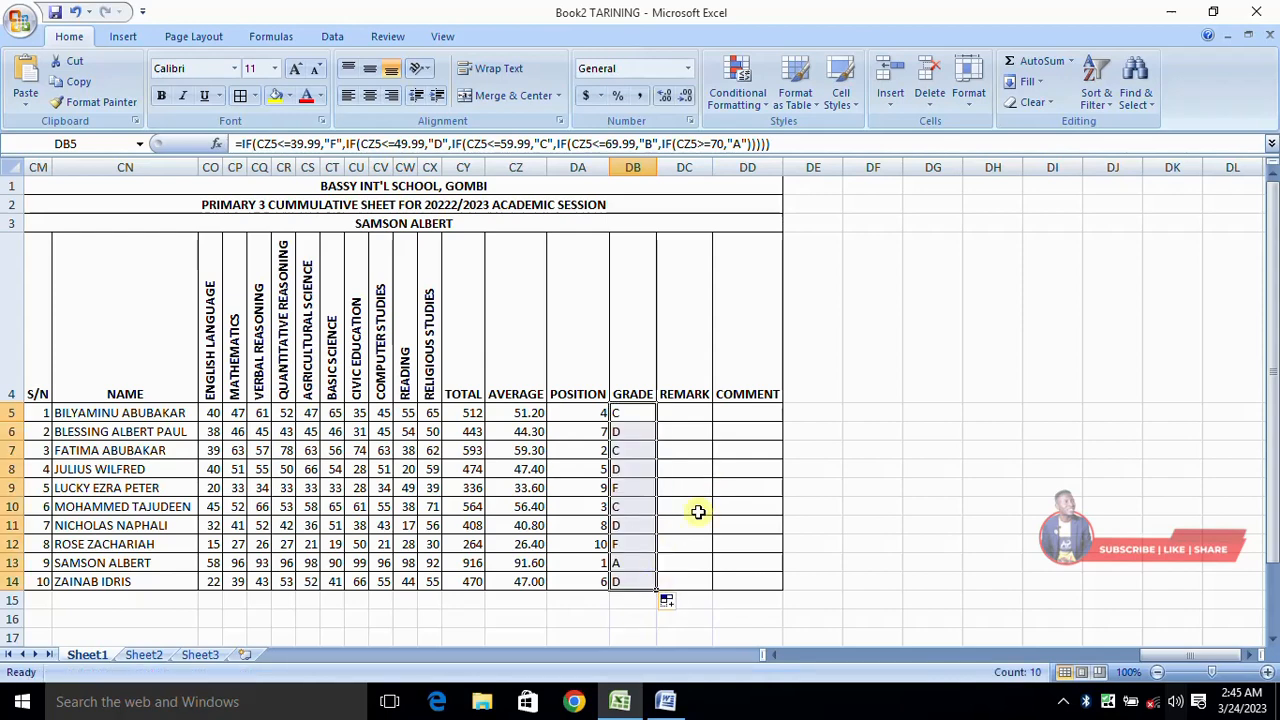
pyautogui.click(697, 507)
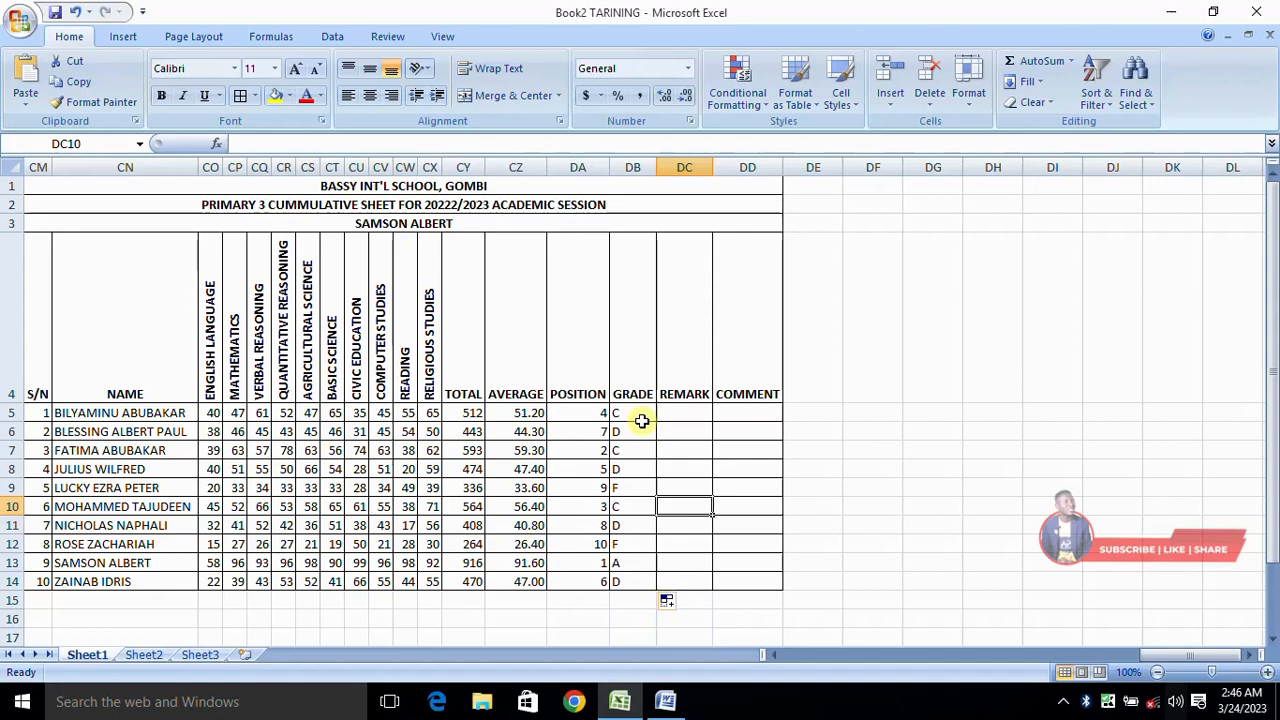
pyautogui.click(686, 412)
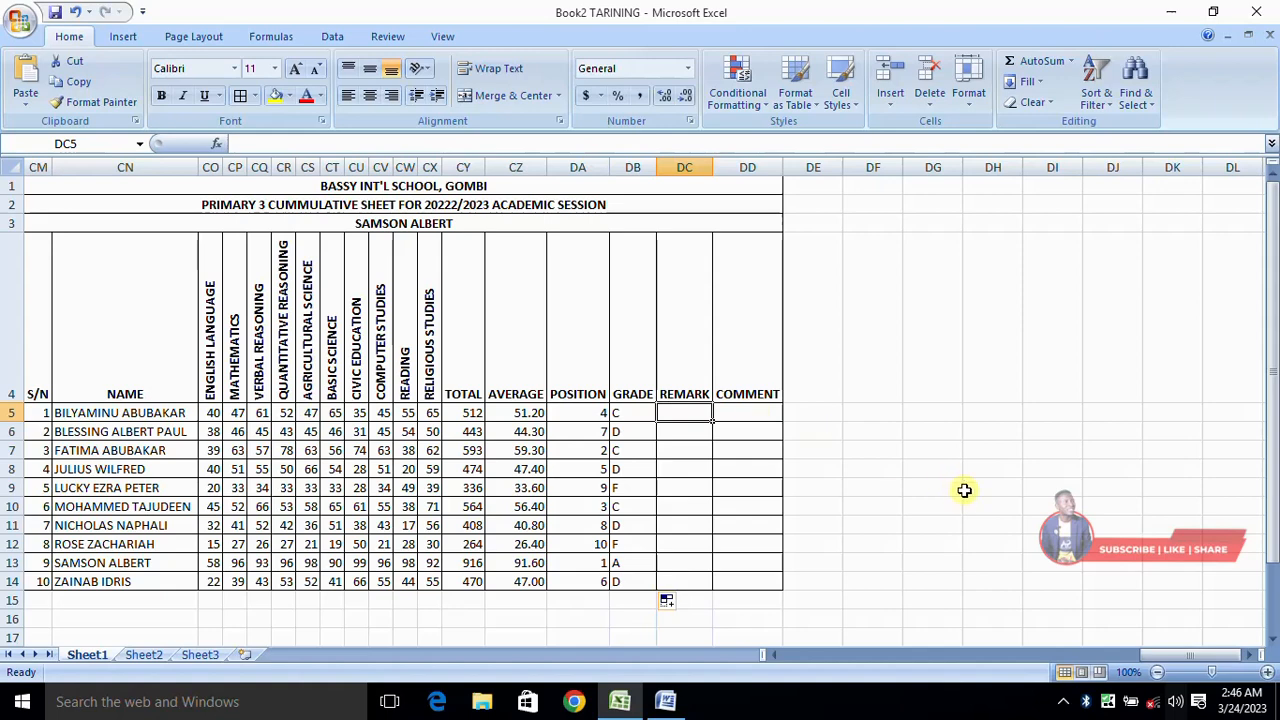
pyautogui.click(1063, 703)
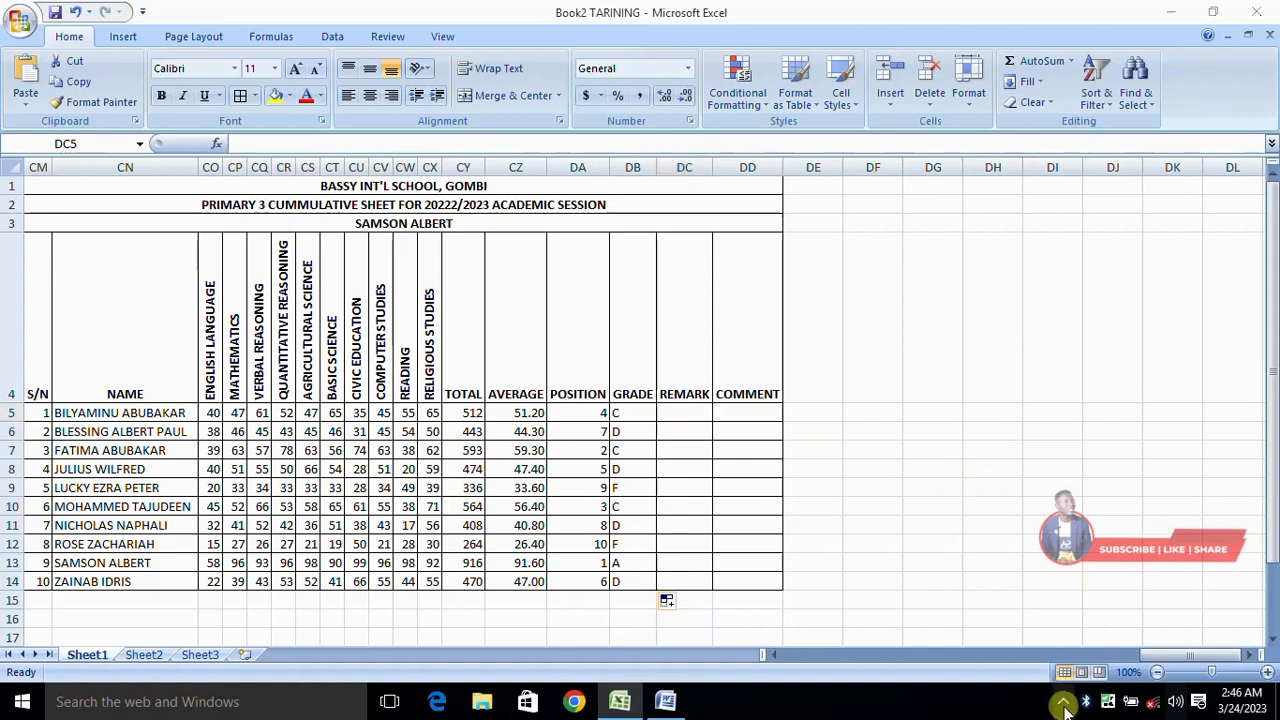